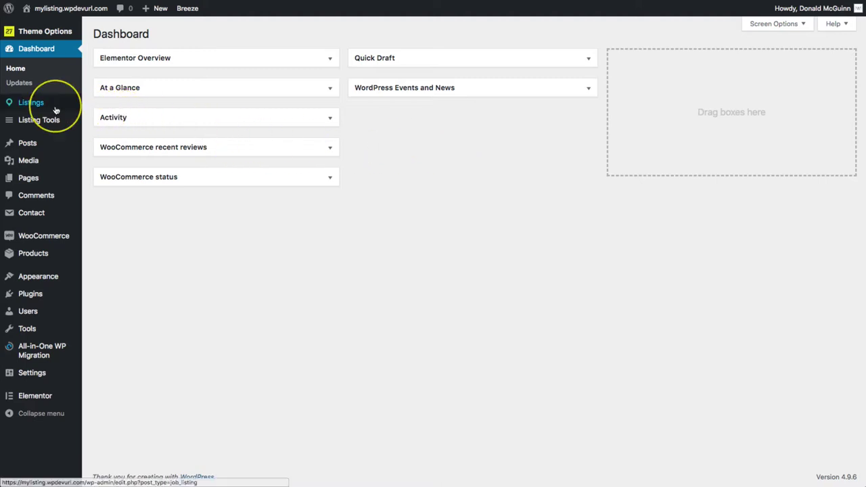
- In the listing submission settings, enable paid listings, claim listings and admin approval of new claims, and save the changes
mouse_move(43, 107)
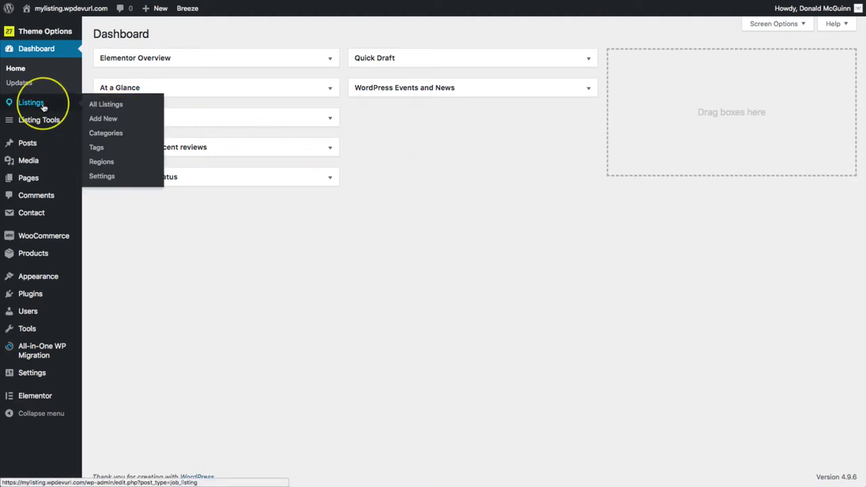
left_click(101, 177)
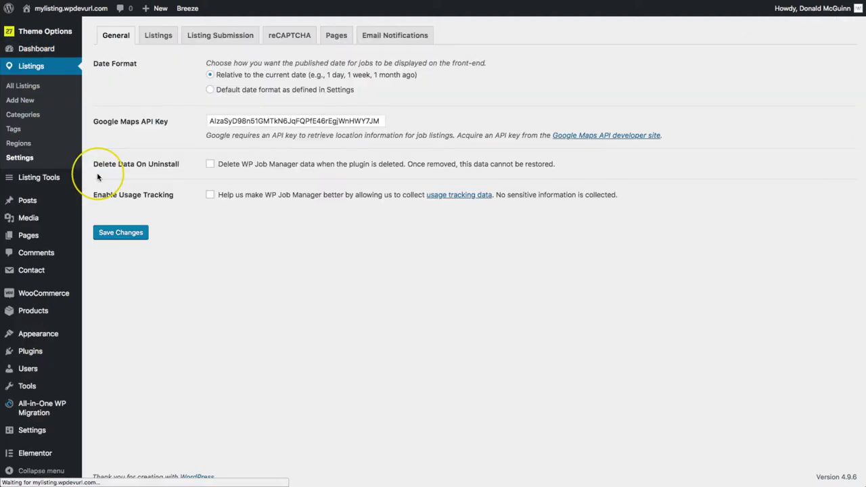
left_click(220, 33)
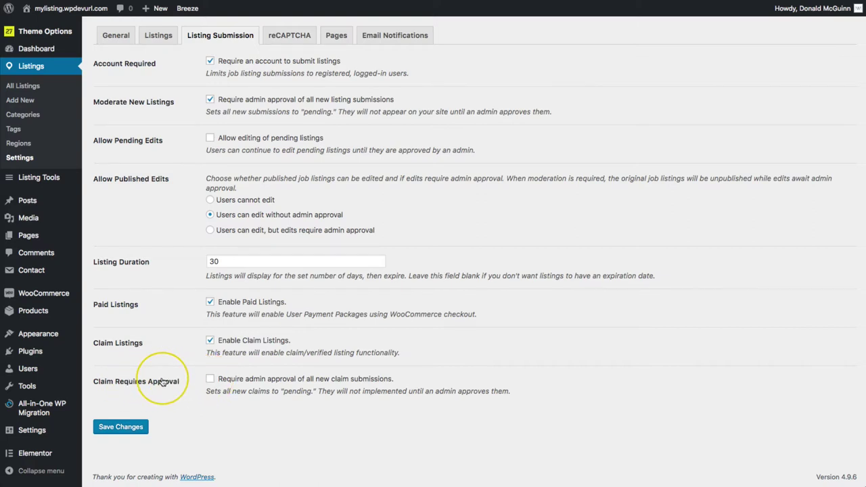
left_click(120, 426)
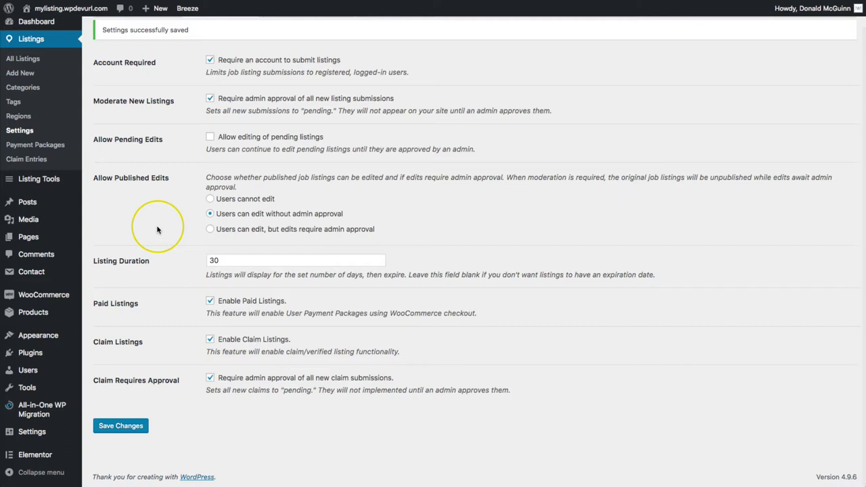
- Open the cover button settings for the single page of the Places listing type
mouse_move(45, 179)
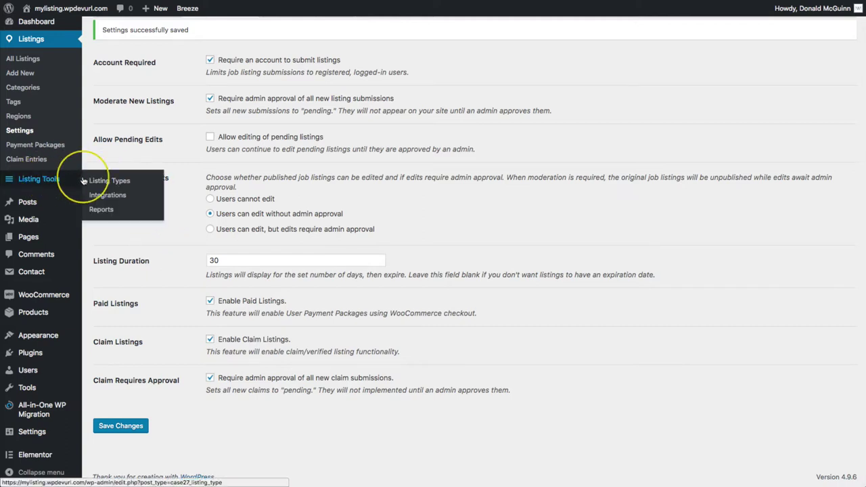
left_click(111, 181)
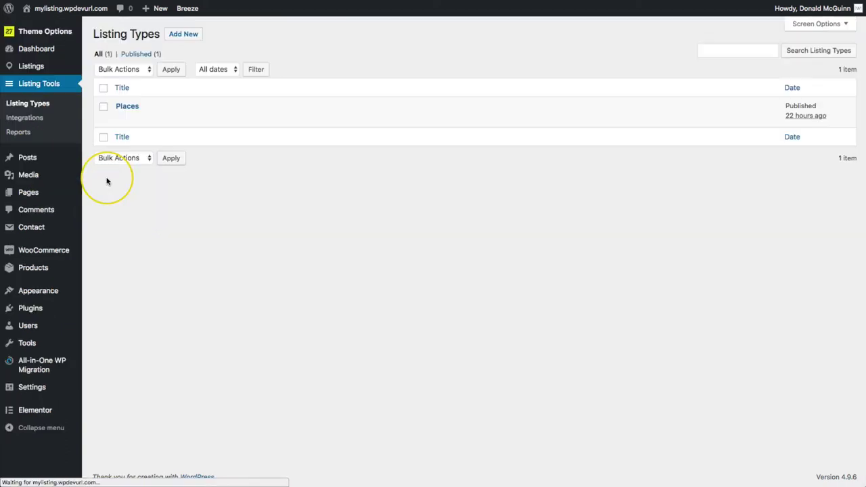
left_click(129, 107)
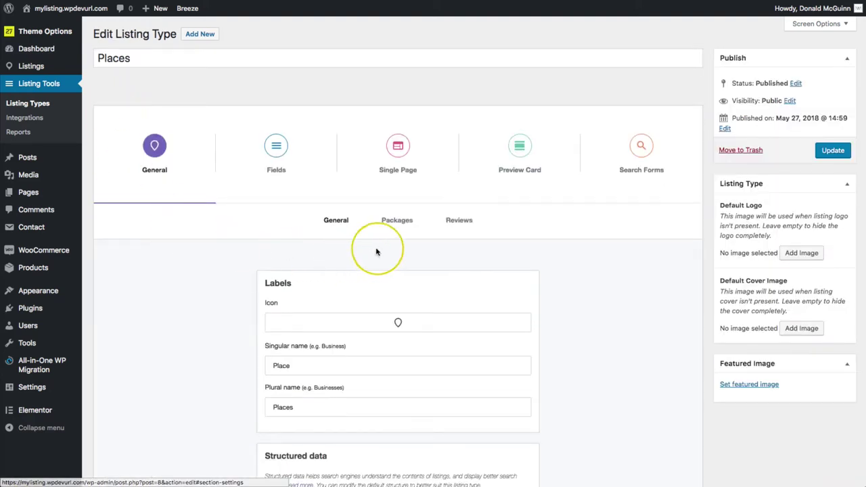
left_click(398, 153)
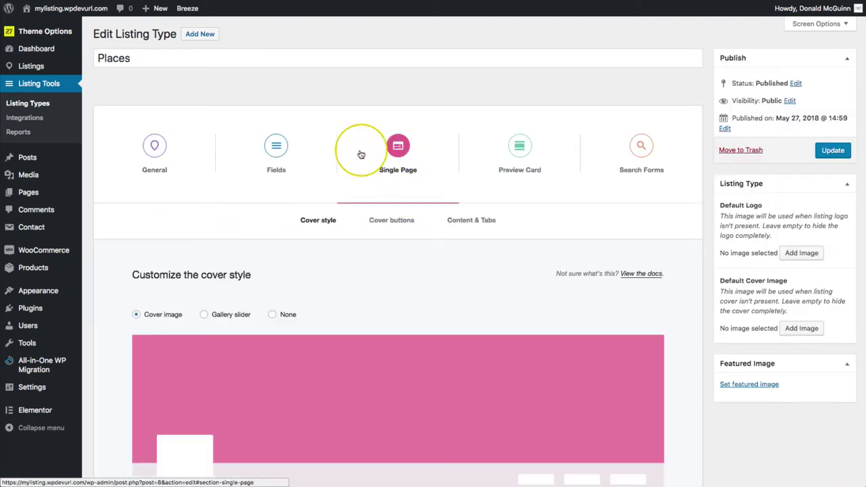
left_click(392, 220)
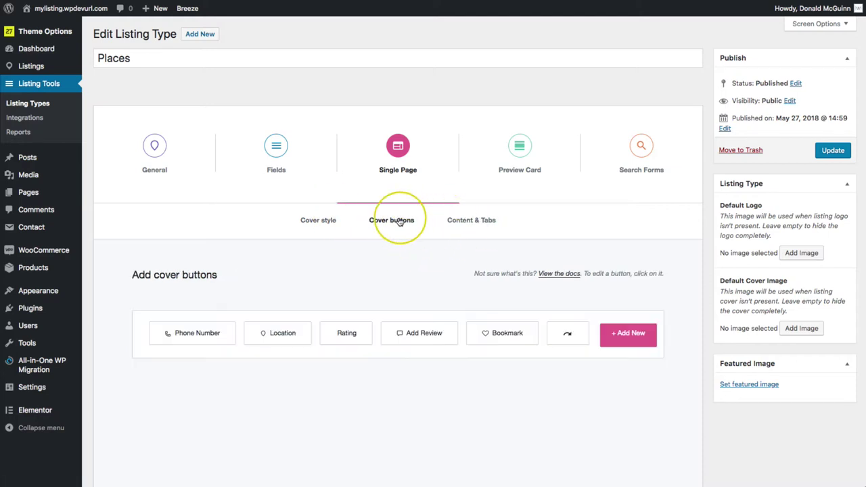
- Add a new cover button with the Claim Listing action and the label "Claim Listing"
scroll(400, 220, "down", 3)
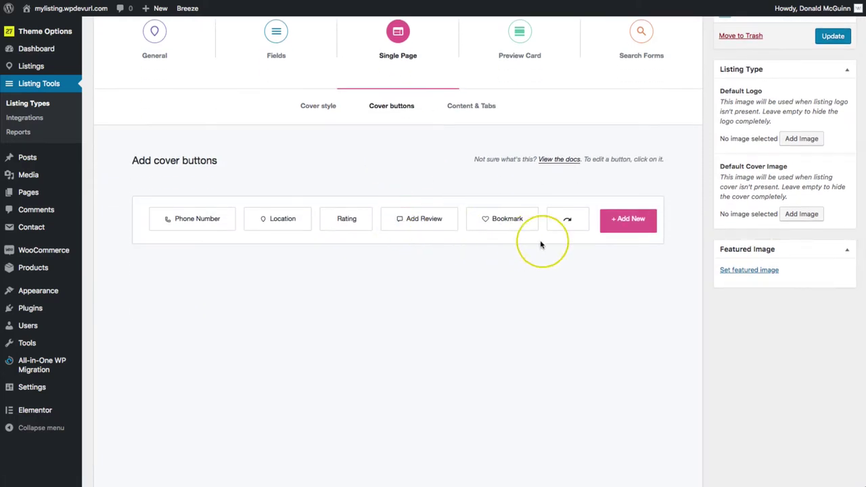
left_click(633, 218)
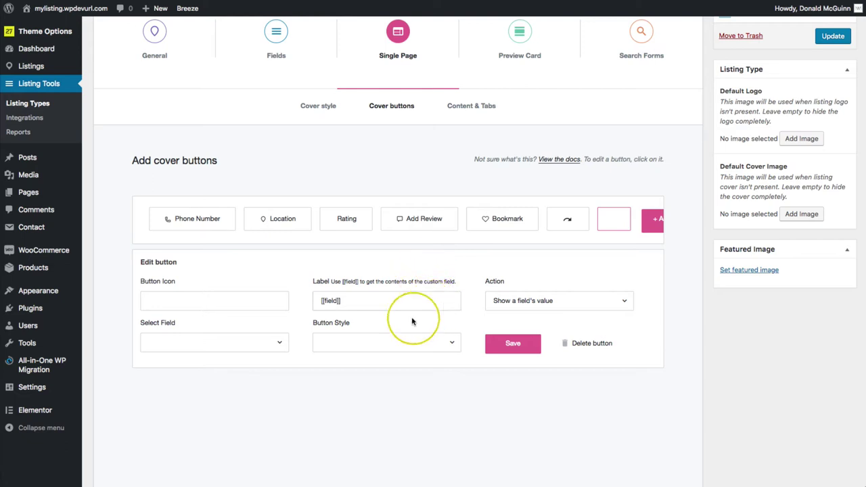
left_click(248, 341)
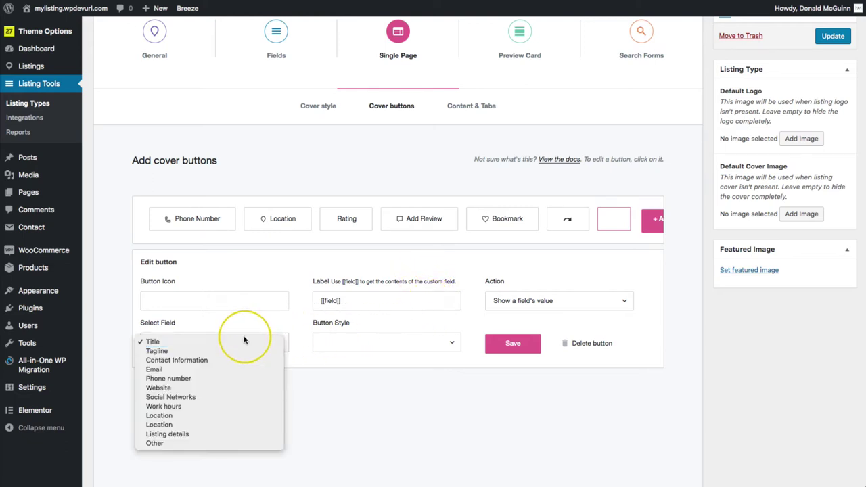
left_click(522, 300)
left_click(531, 300)
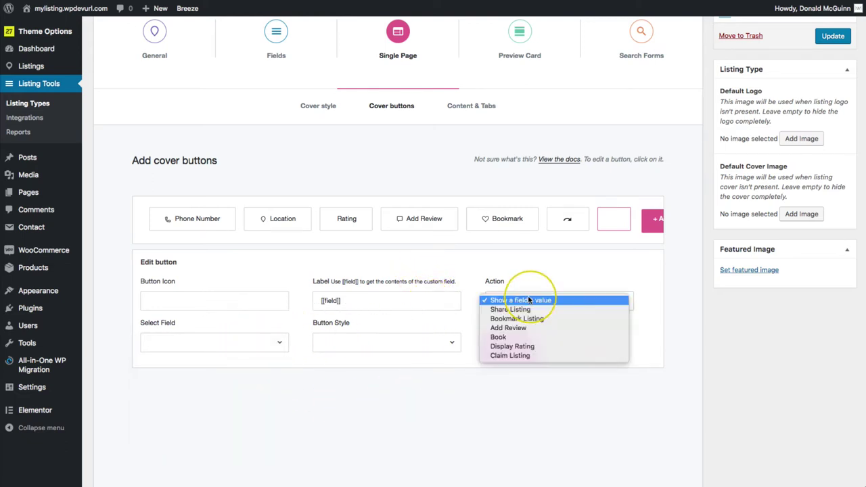
left_click(512, 356)
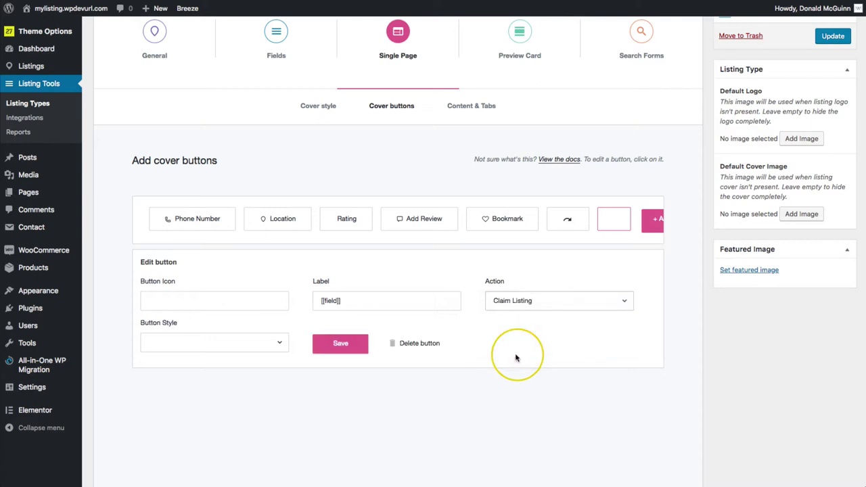
left_click_drag(387, 300, 288, 303)
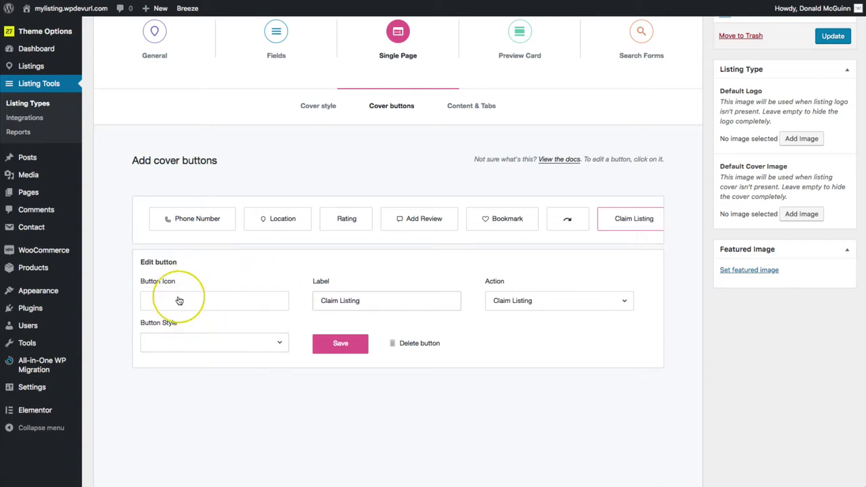
- Delete the Phone Number, Location and Rating cover buttons
scroll(197, 349, "up", 1)
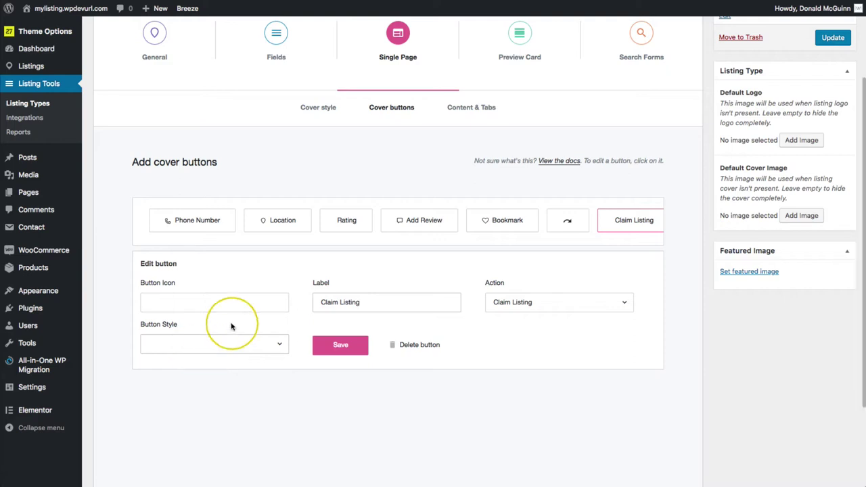
left_click(211, 224)
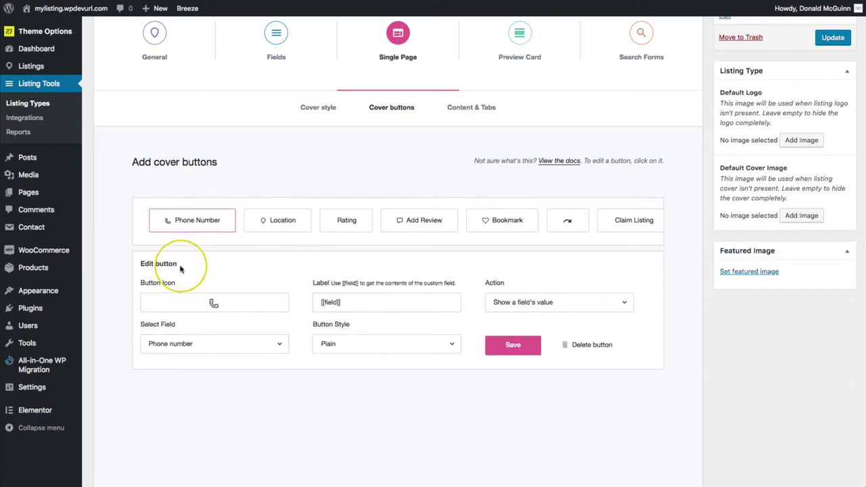
left_click(606, 347)
left_click(207, 230)
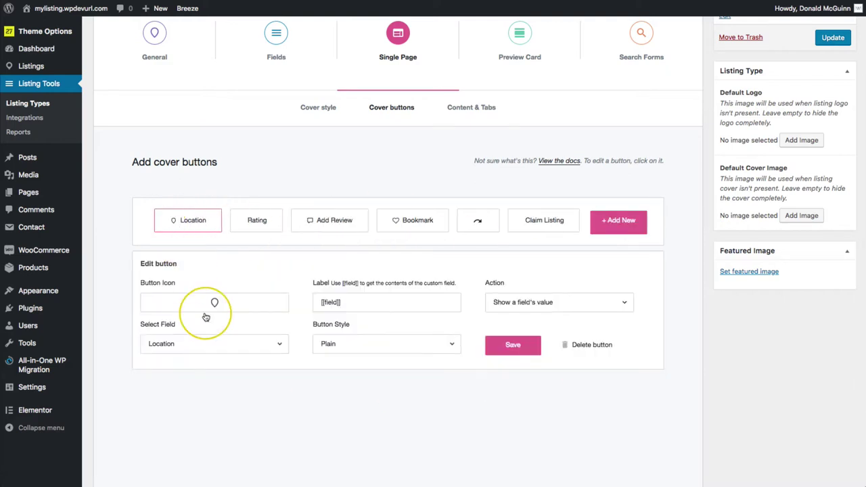
left_click(573, 345)
left_click(249, 222)
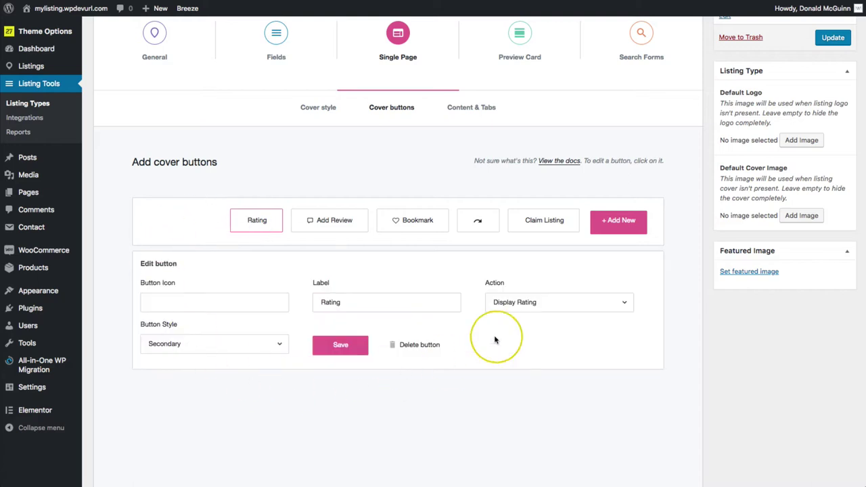
left_click(429, 345)
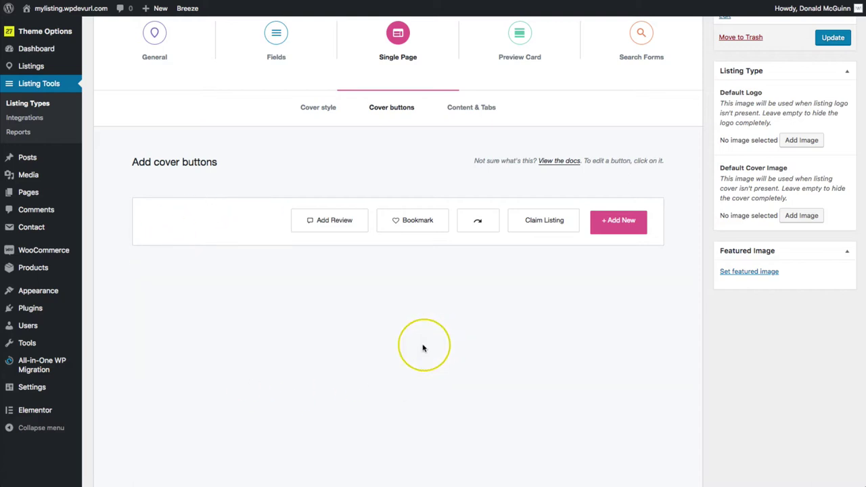
- Give the Claim Listing cover button the Font Awesome shield icon, save the button and update the Places listing type
left_click(542, 222)
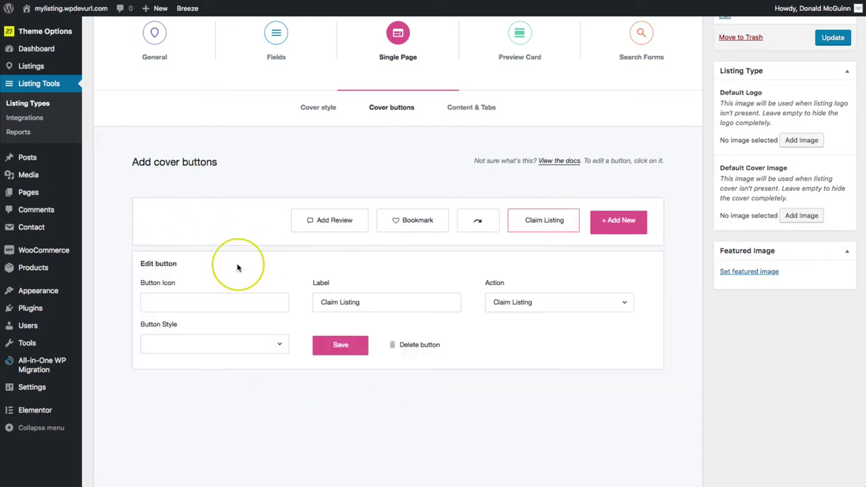
left_click(199, 303)
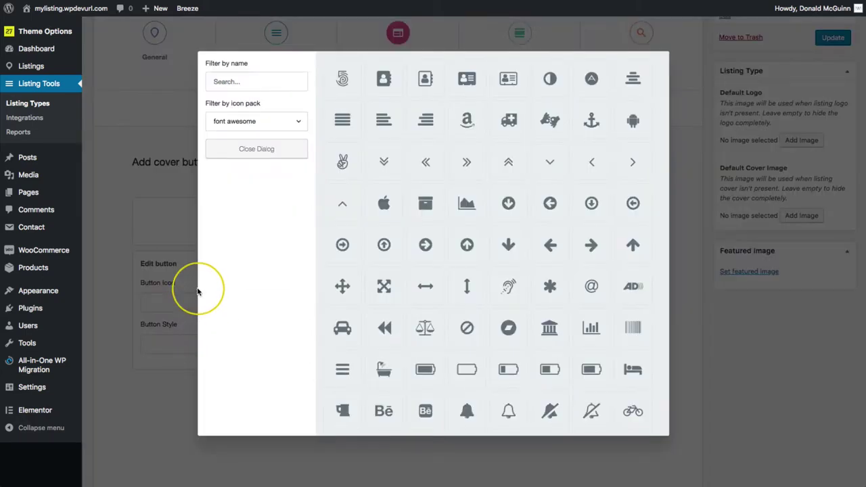
left_click(251, 82)
type("shiel")
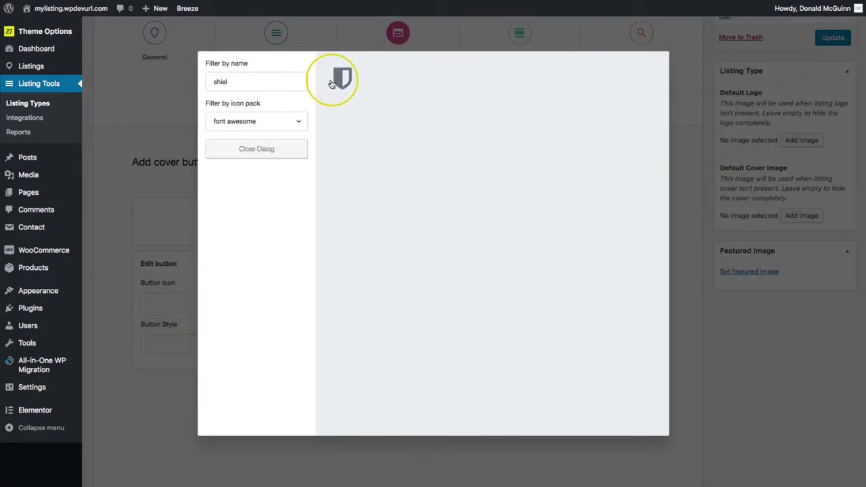
left_click(341, 77)
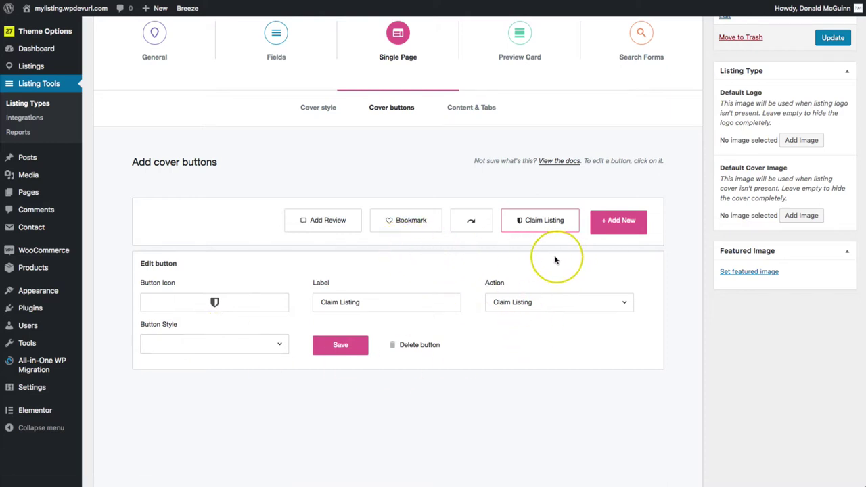
left_click(340, 346)
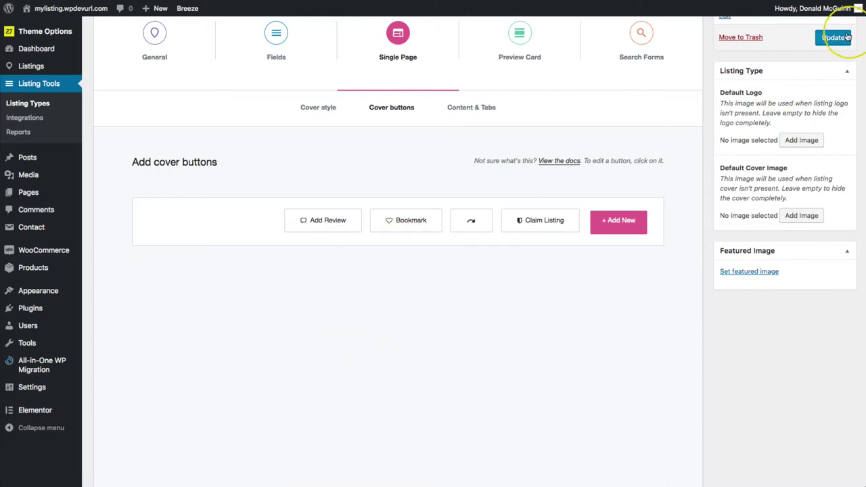
scroll(814, 81, "up", 3)
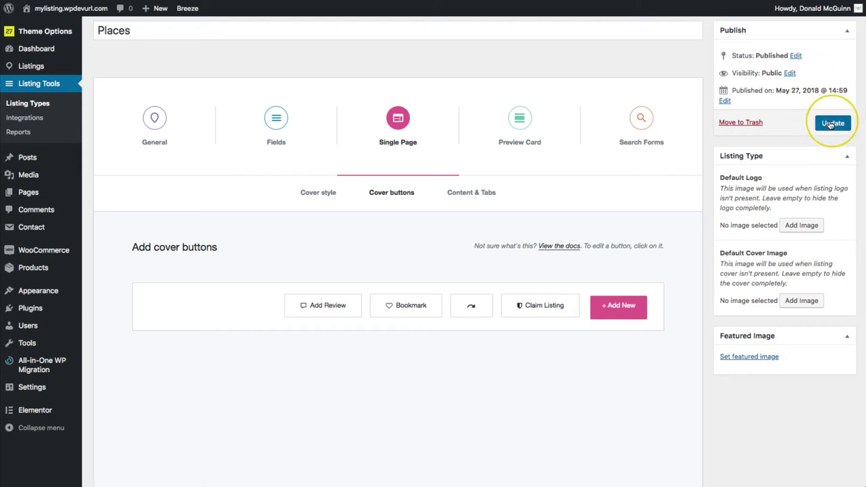
left_click(830, 124)
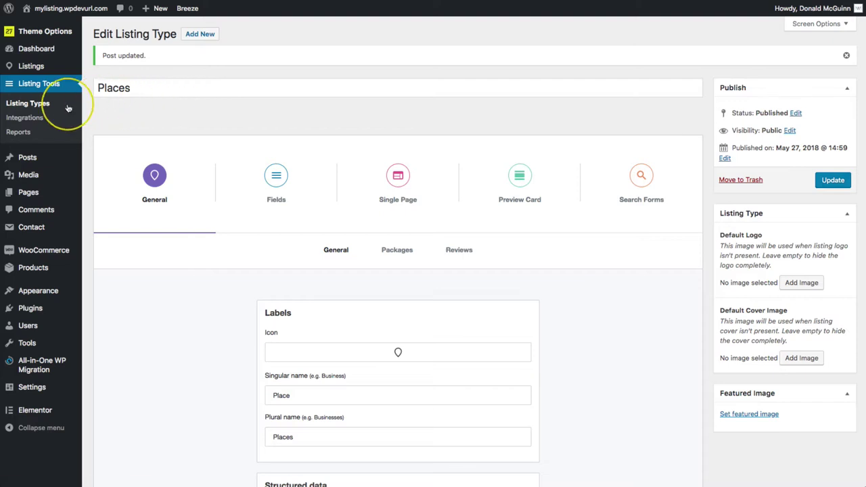
- Open the Testing Place listing for editing from the list of all listings
mouse_move(67, 68)
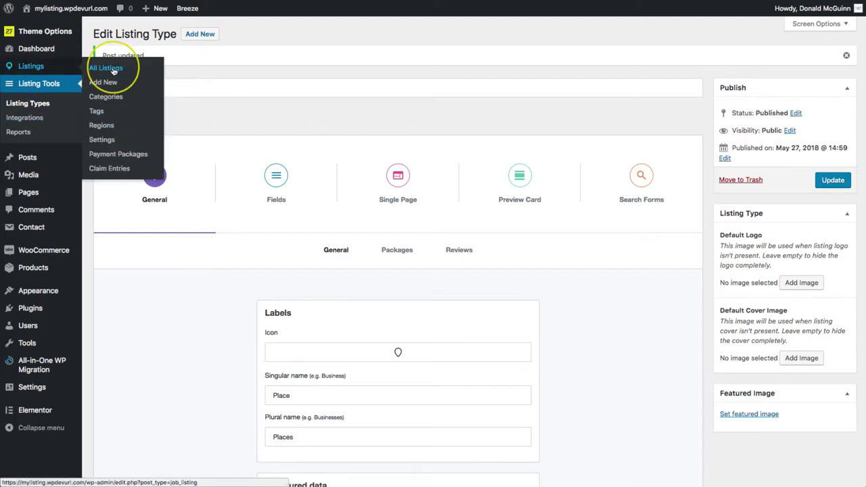
left_click(109, 68)
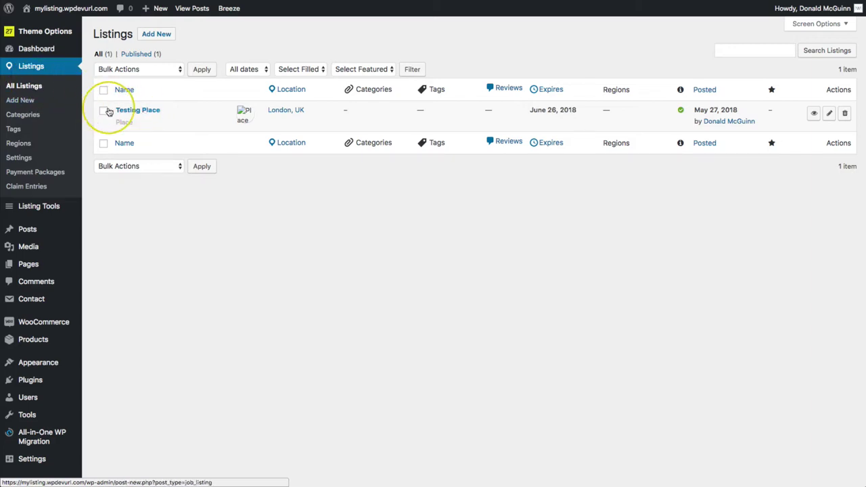
left_click(129, 113)
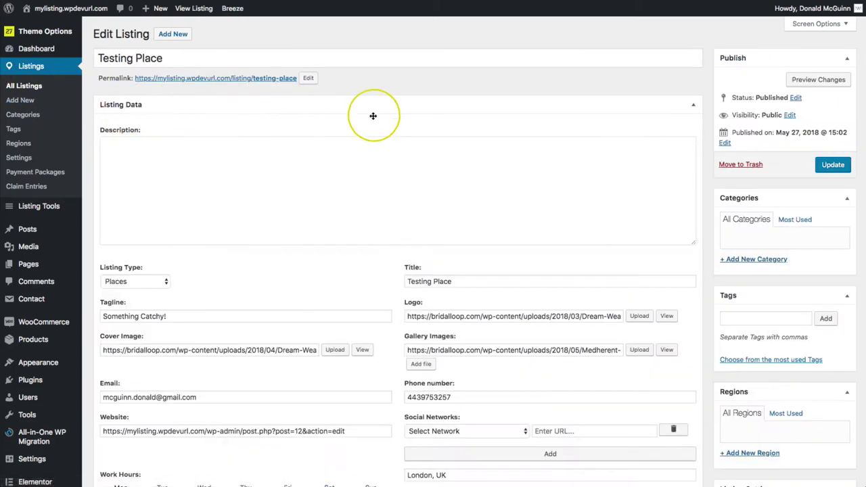
- Examine the Testing Place listing's claim status and the choices for its author
scroll(609, 155, "down", 5)
scroll(608, 152, "down", 6)
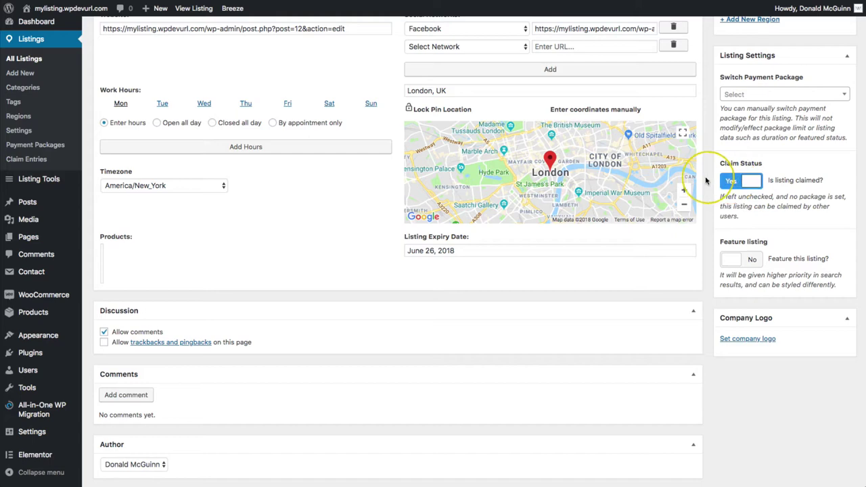
scroll(706, 181, "up", 1)
scroll(706, 181, "up", 6)
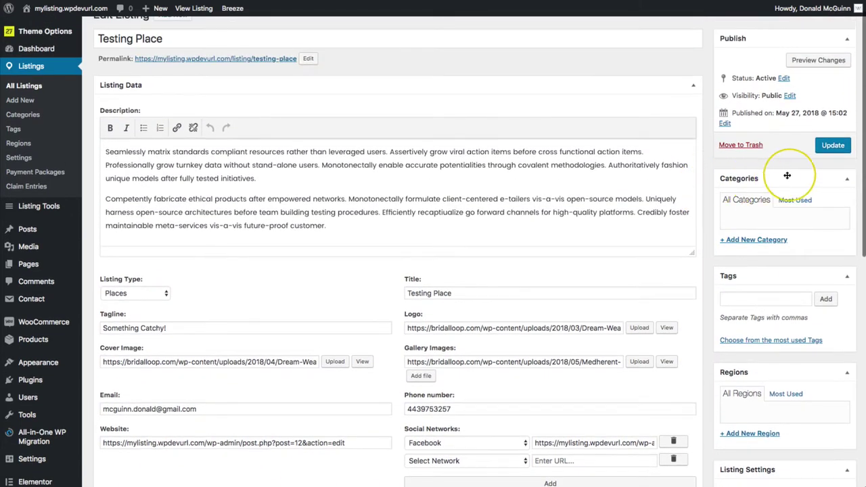
scroll(708, 175, "down", 6)
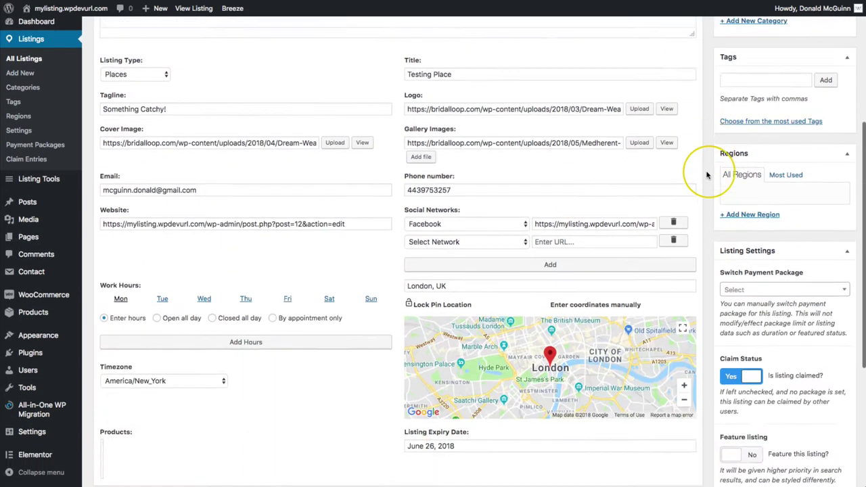
scroll(708, 174, "down", 1)
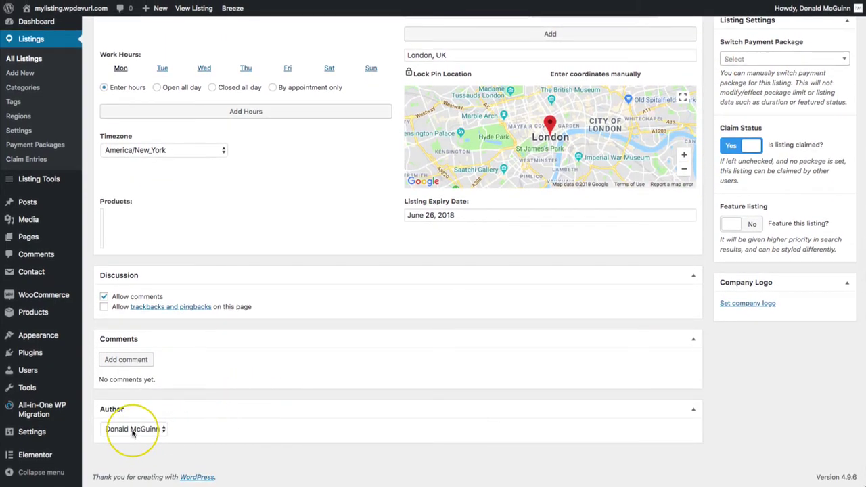
left_click(142, 430)
left_click(133, 429)
scroll(782, 350, "up", 7)
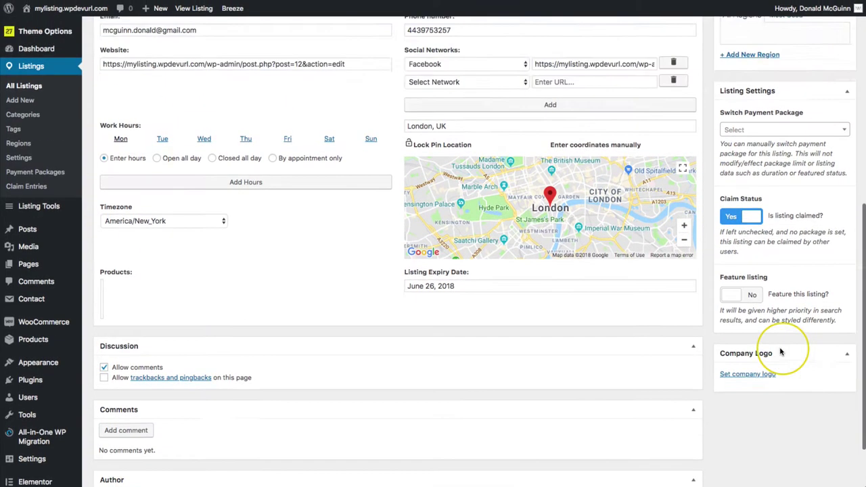
- Update the Testing Place listing and visit the site's front page
left_click(832, 169)
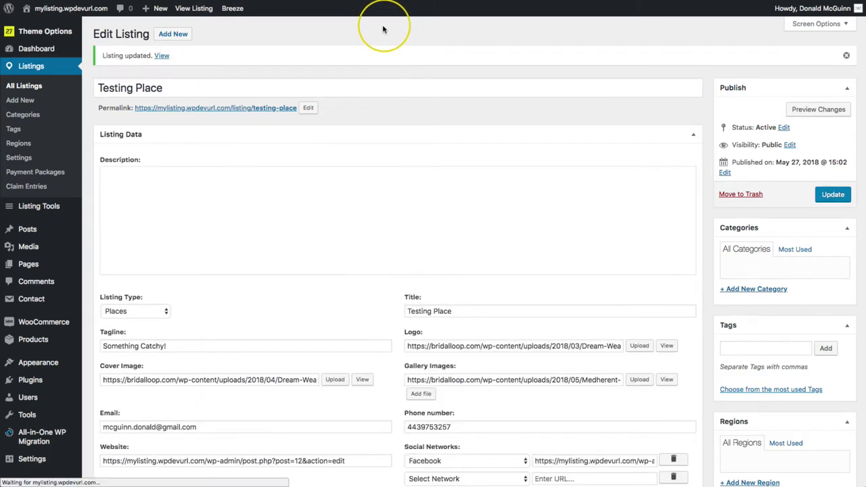
left_click(72, 13)
left_click(763, 38)
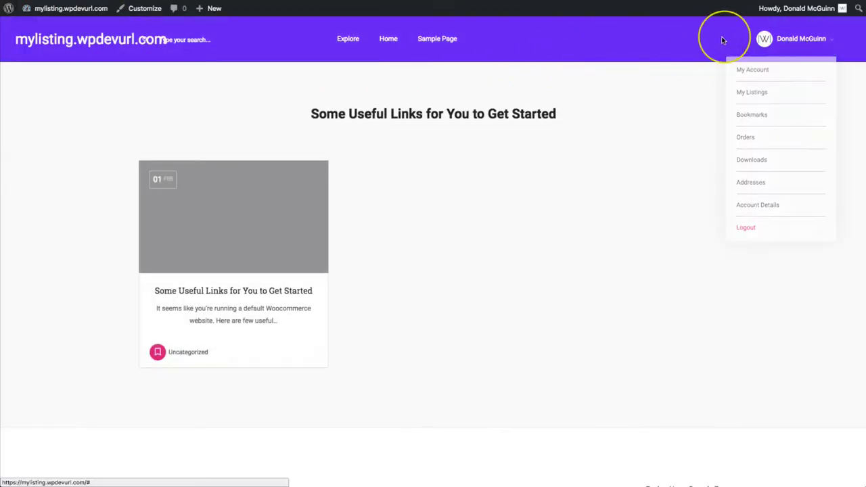
- Return to the site's dashboard and start a new page titled "Add New Listing"
mouse_move(67, 12)
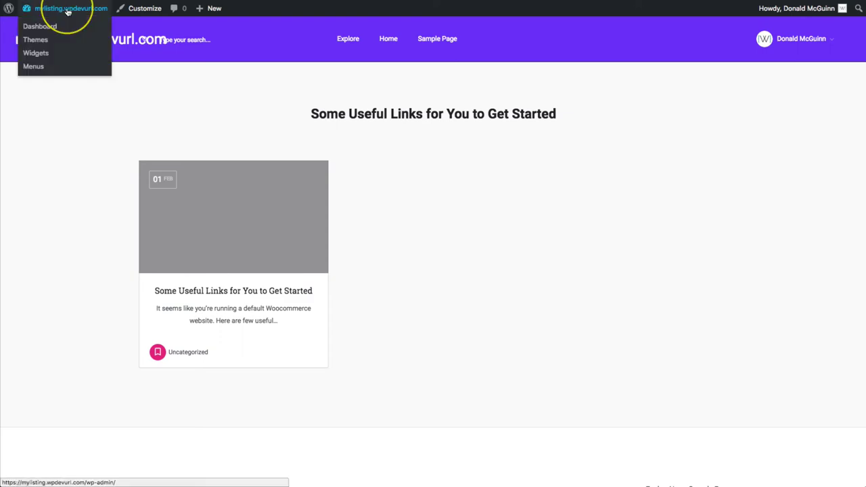
left_click(67, 11)
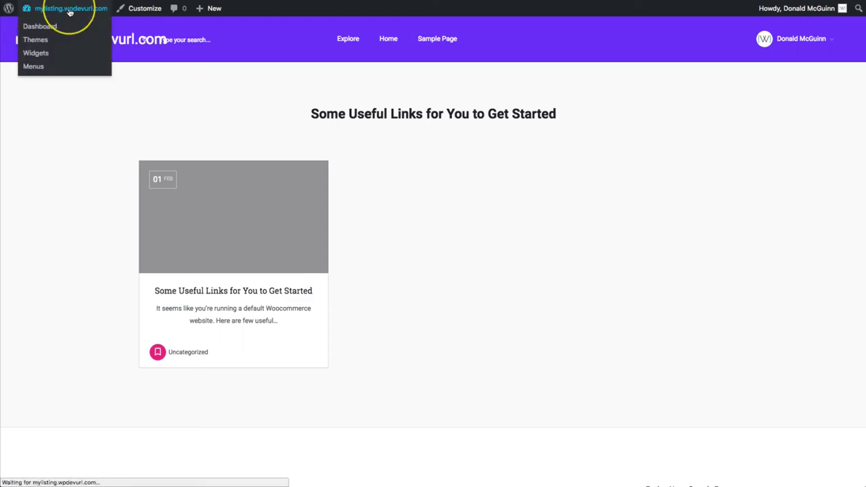
mouse_move(67, 179)
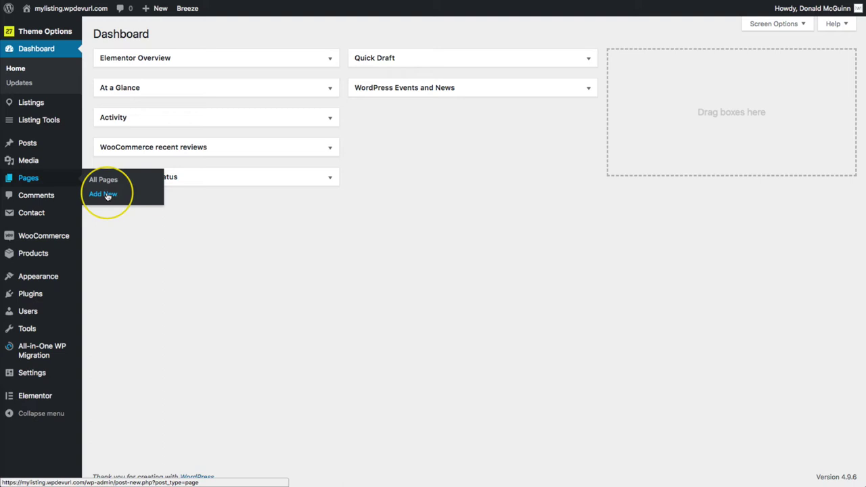
left_click(105, 194)
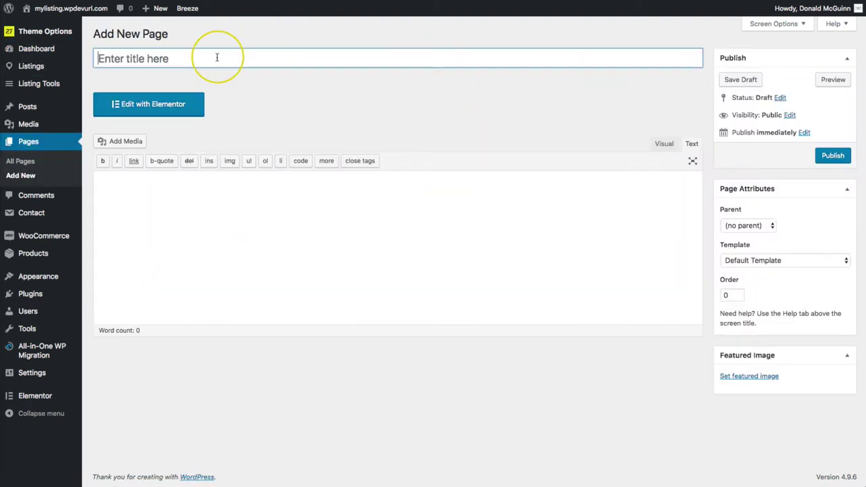
type("Add New List")
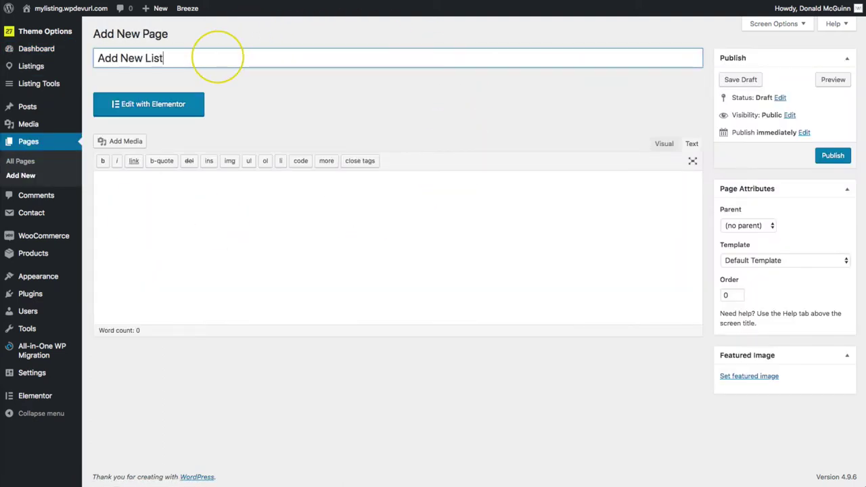
type("ing")
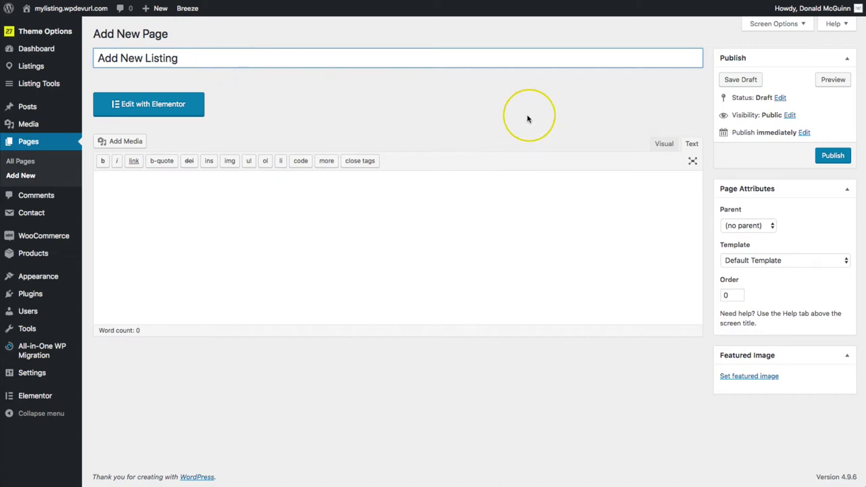
- Replace the new page's title with "Join" and publish the page
key("super+a")
key("BackSpace")
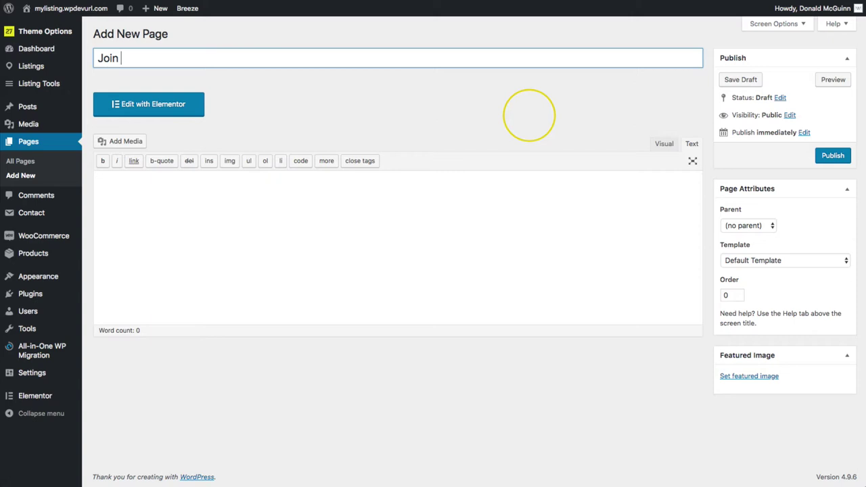
left_click(832, 155)
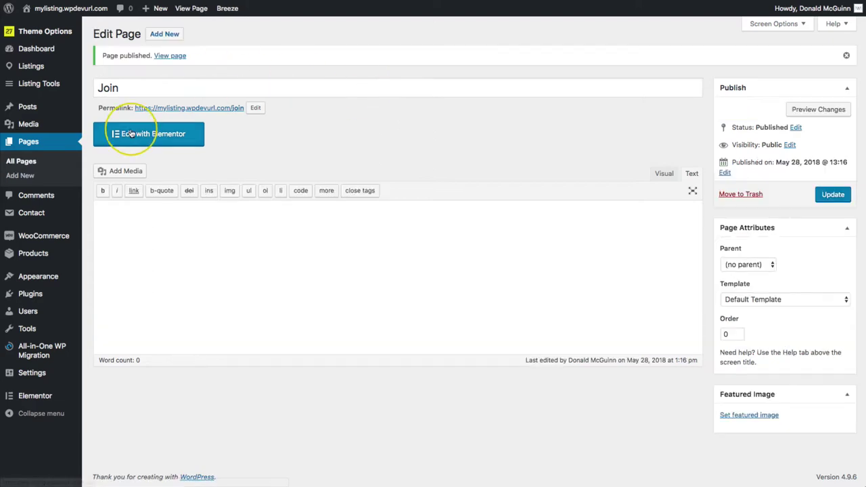
- Open the Join page in Elementor and place a 27 > Add Listing Form widget on it
left_click(131, 130)
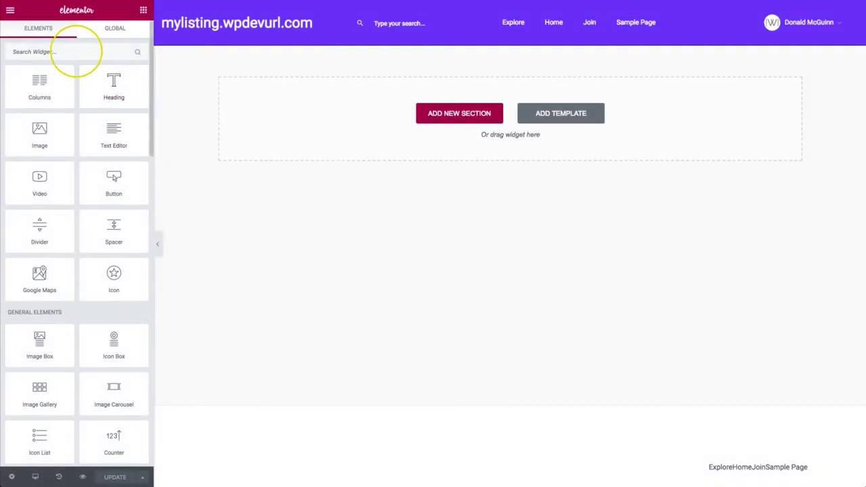
type("add")
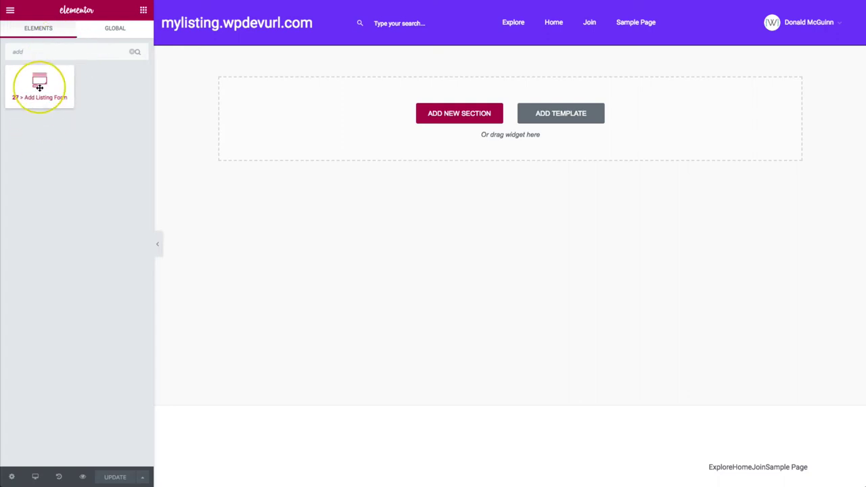
left_click_drag(39, 83, 323, 107)
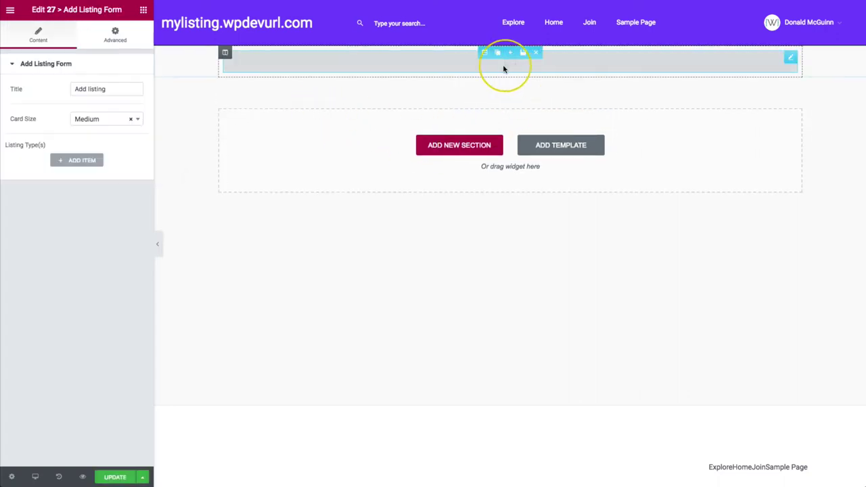
- Add one listing type item to the Add Listing Form widget and set its listing type to Places
left_click_drag(129, 89, 70, 89)
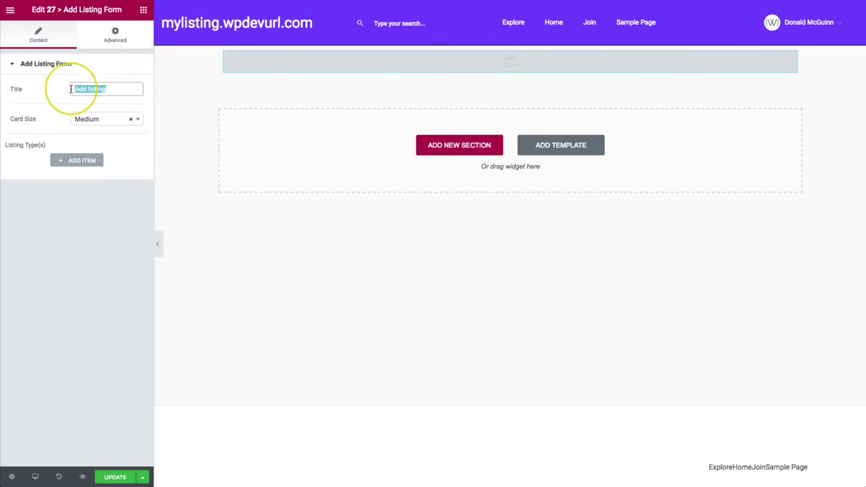
left_click(56, 110)
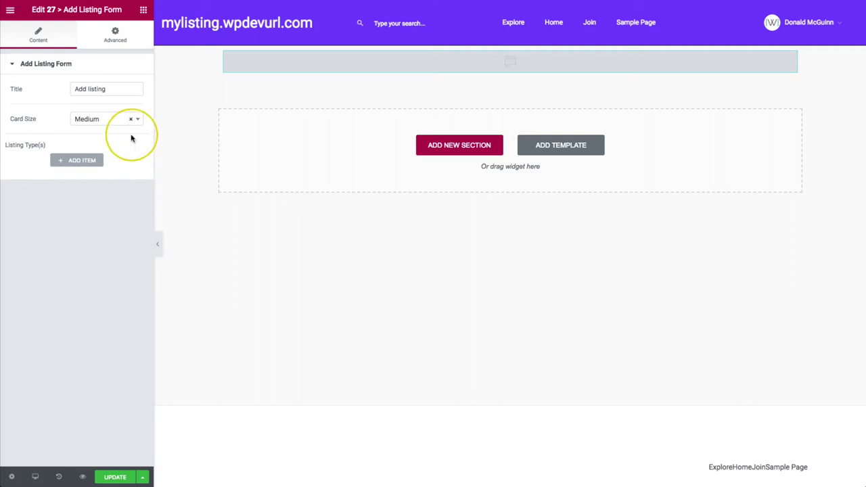
left_click(73, 162)
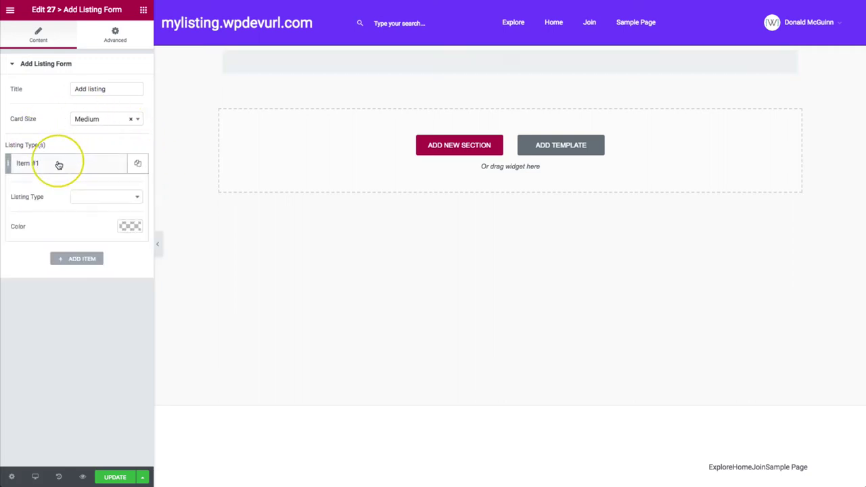
left_click(95, 195)
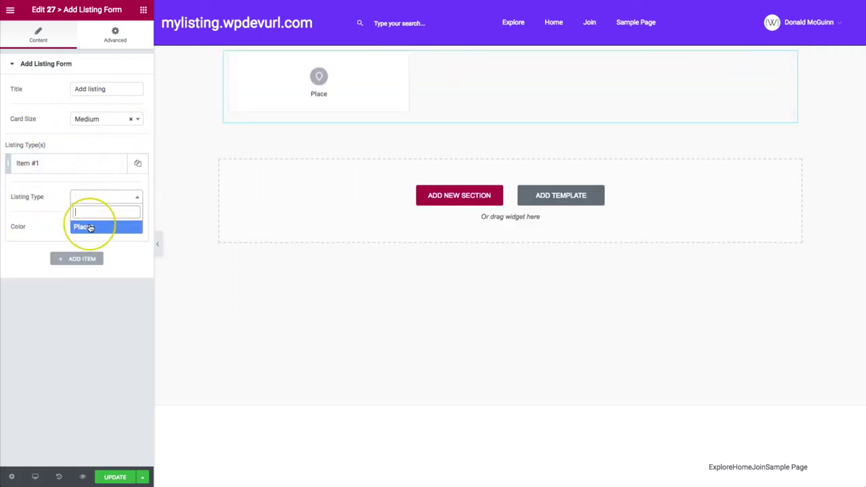
left_click(87, 226)
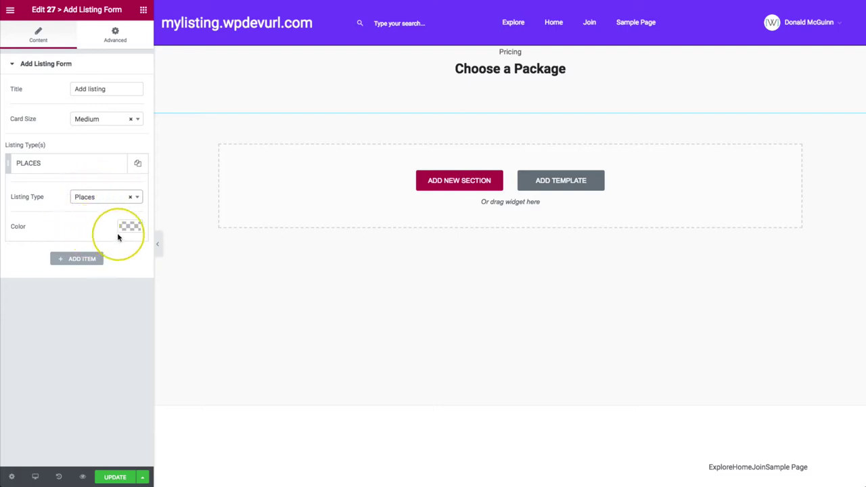
left_click(90, 167)
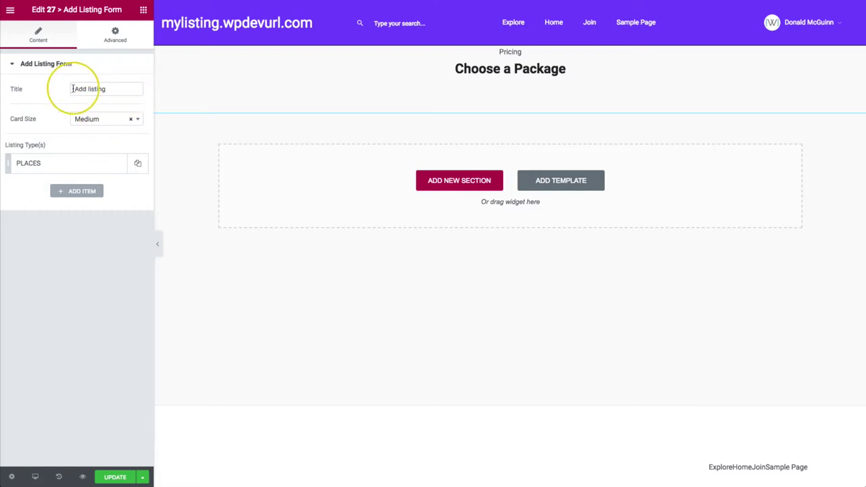
left_click(67, 165)
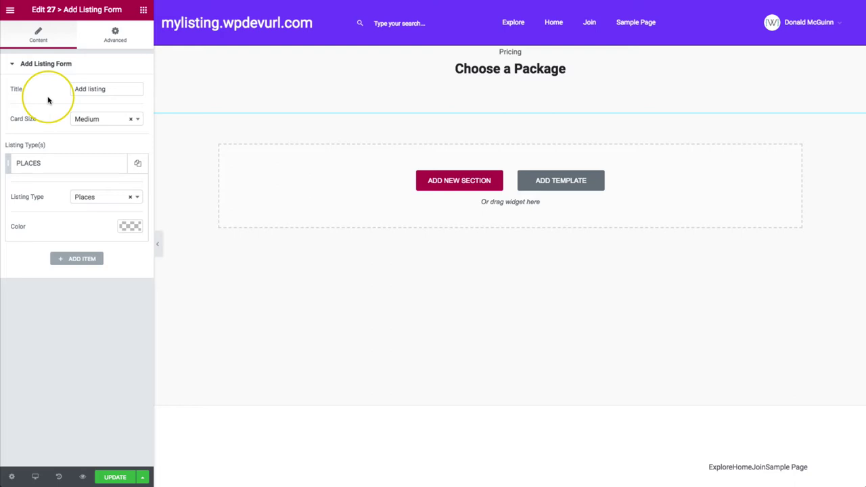
- Set the form section's top and bottom margins to 50 px and update the Join page
left_click(485, 53)
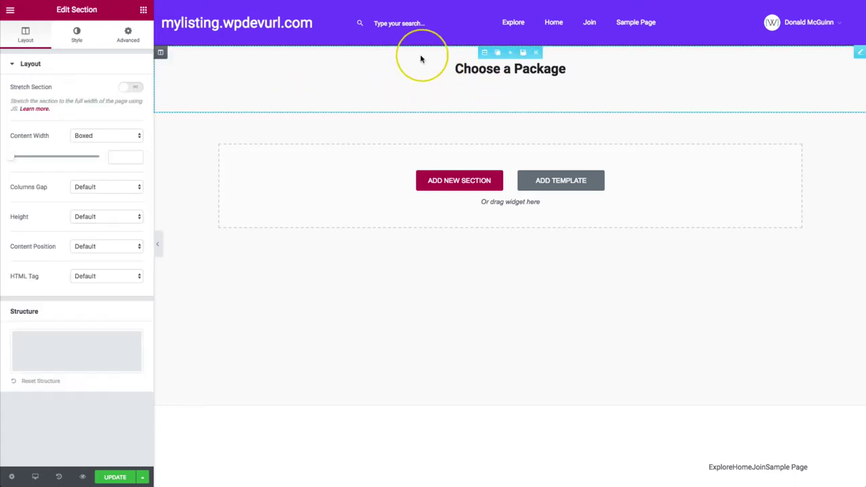
left_click(127, 34)
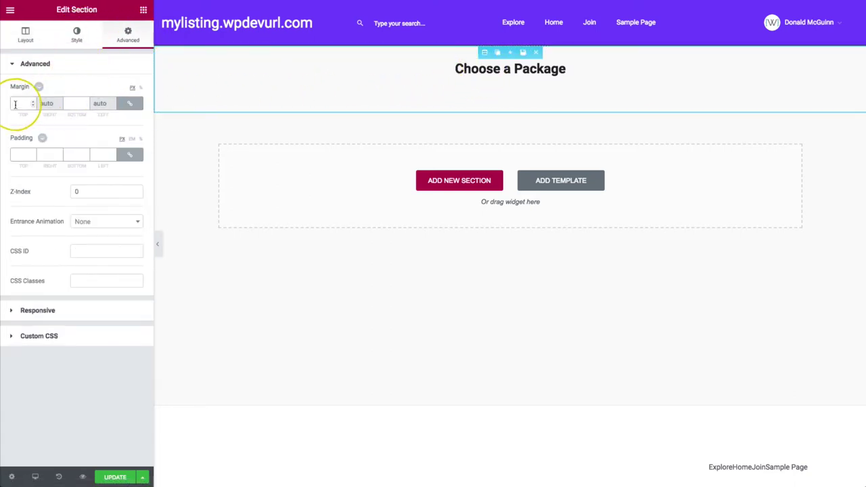
type("50")
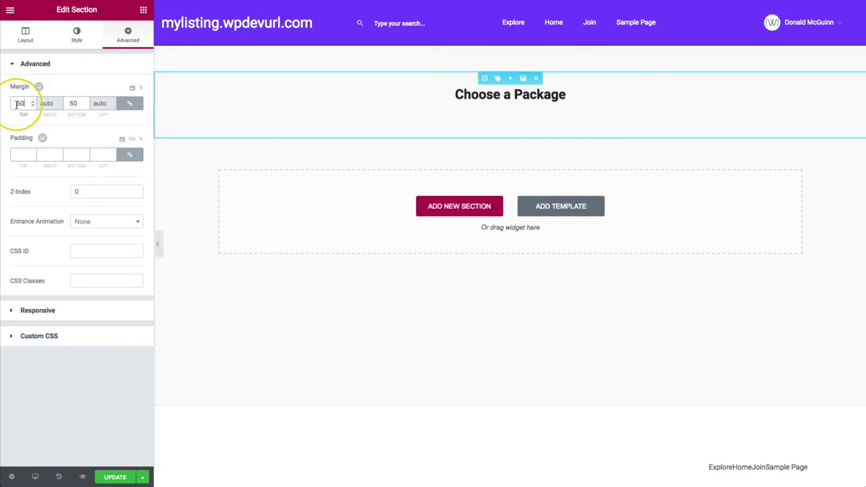
left_click(113, 478)
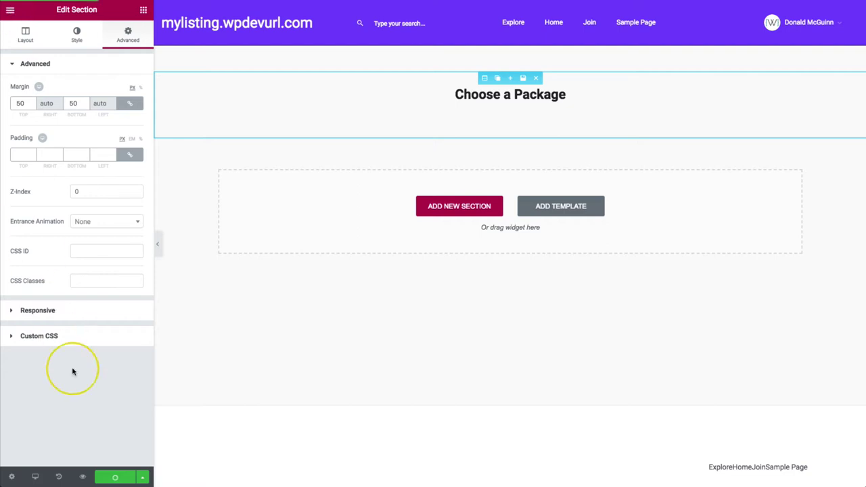
- Exit Elementor to the Join page's WordPress edit screen, confirming that the editor is left
left_click(82, 478)
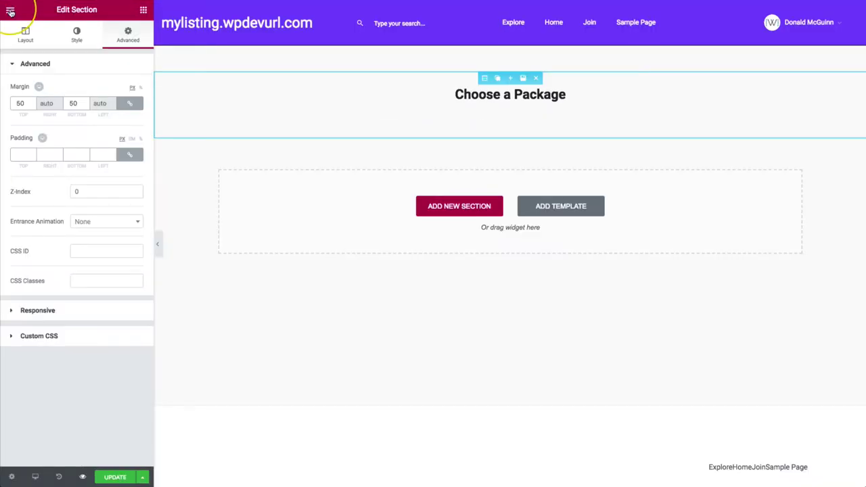
left_click(10, 10)
left_click(56, 222)
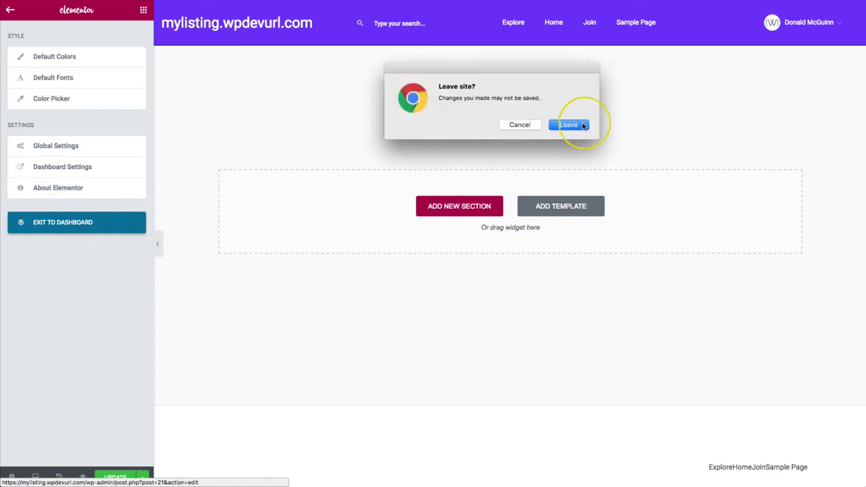
left_click(561, 126)
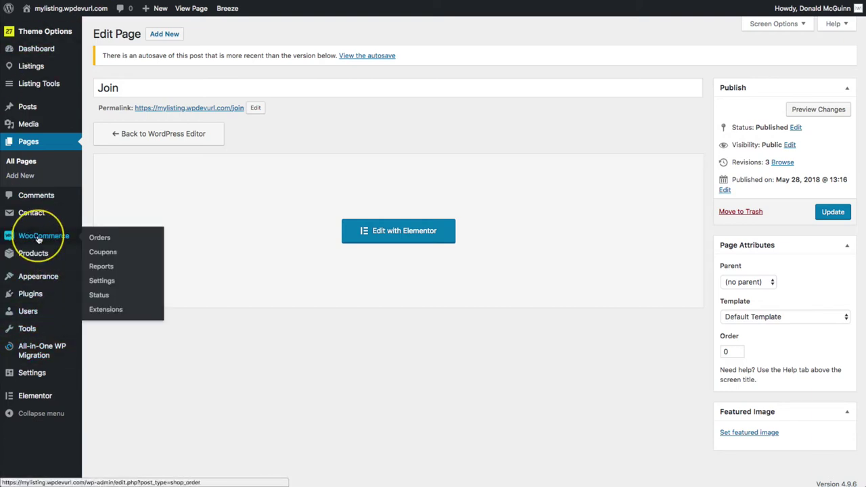
- Start a new product named "Basic Package" and make its product type Listing Package
mouse_move(39, 253)
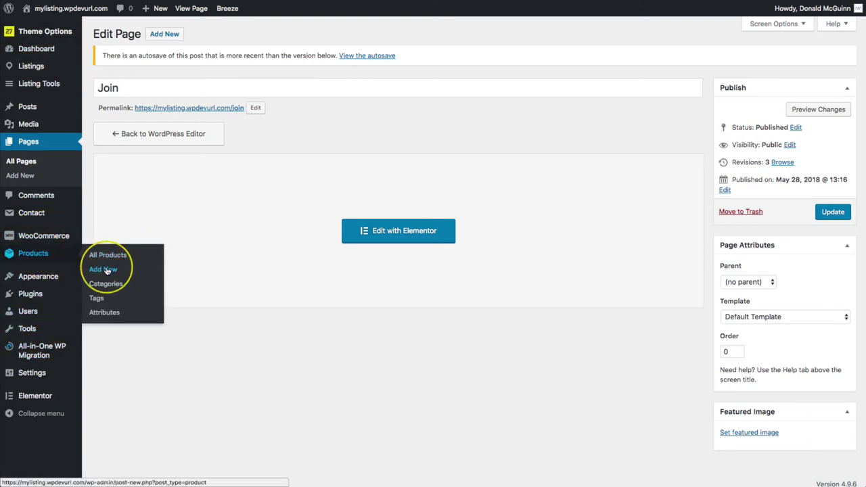
left_click(108, 269)
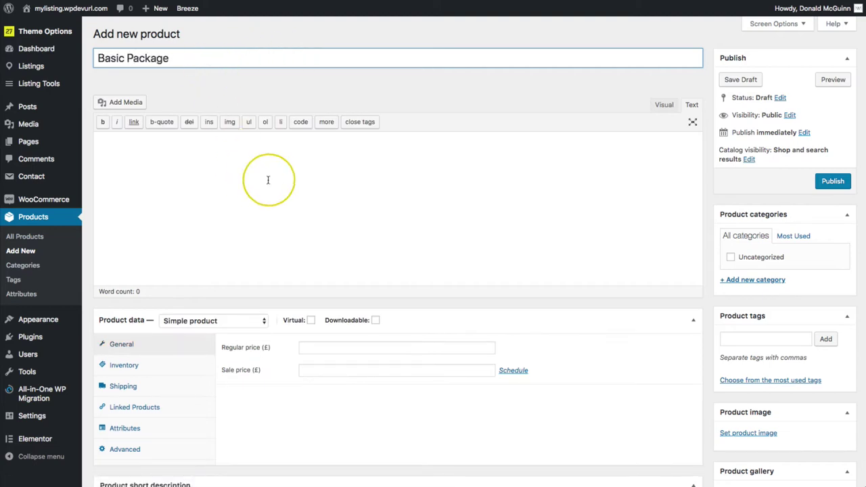
scroll(267, 180, "down", 3)
left_click(210, 179)
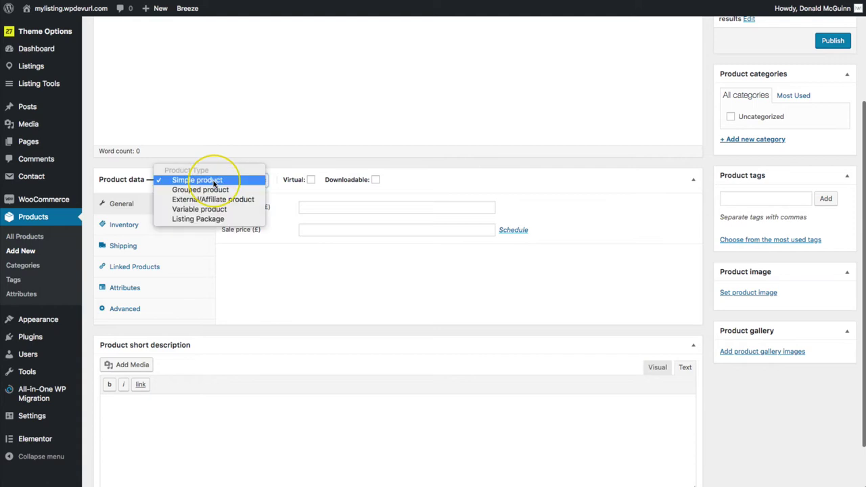
left_click(197, 219)
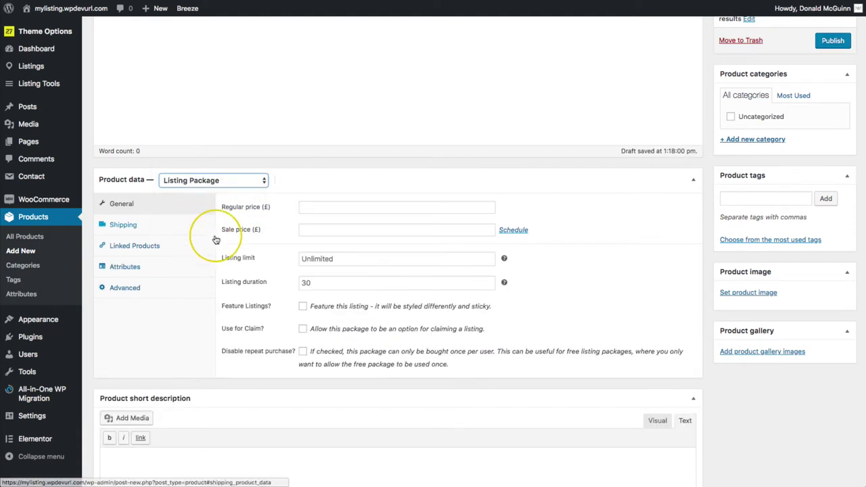
- Set the package's regular price to 1000.00, listing limit to 1 and listing duration to 365, and allow it for claiming a listing
left_click(333, 205)
type("1000")
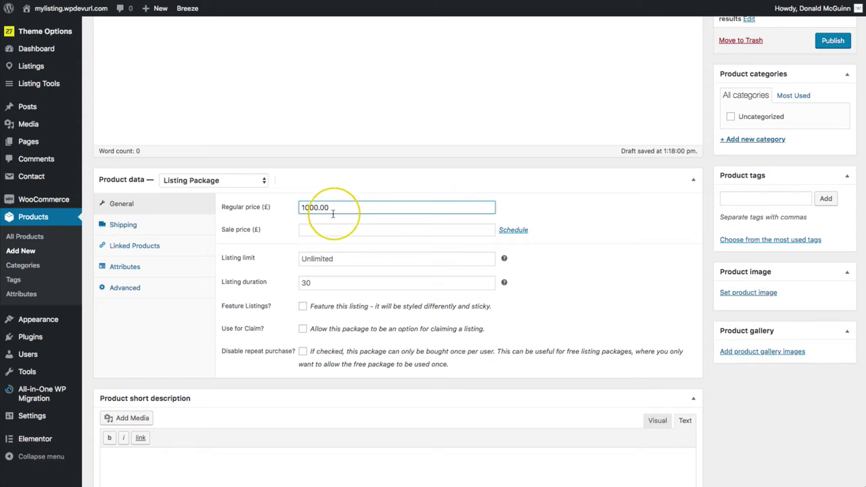
left_click(263, 261)
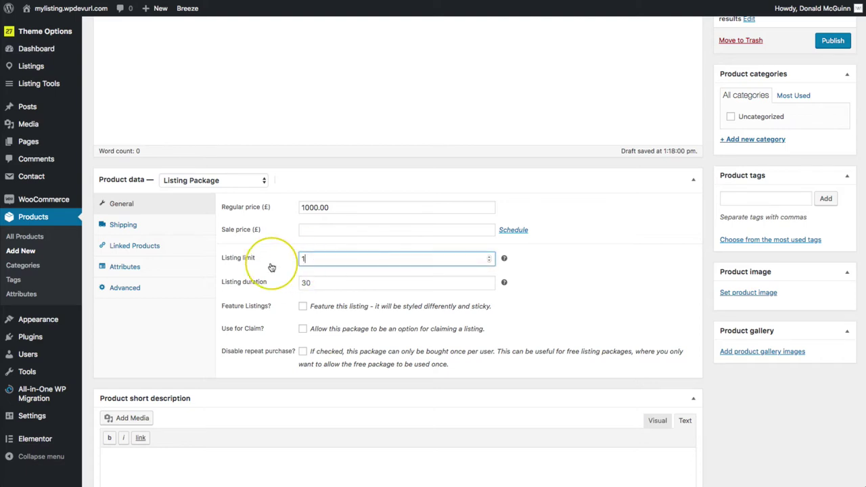
left_click(310, 283)
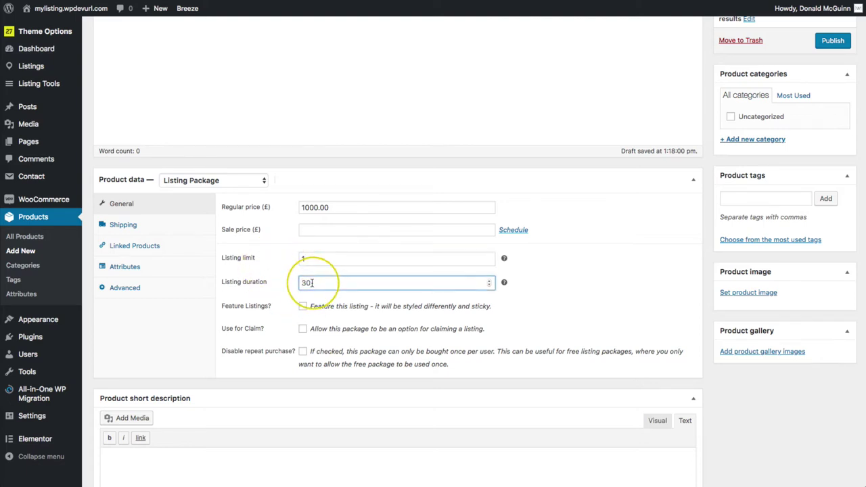
left_click(283, 301)
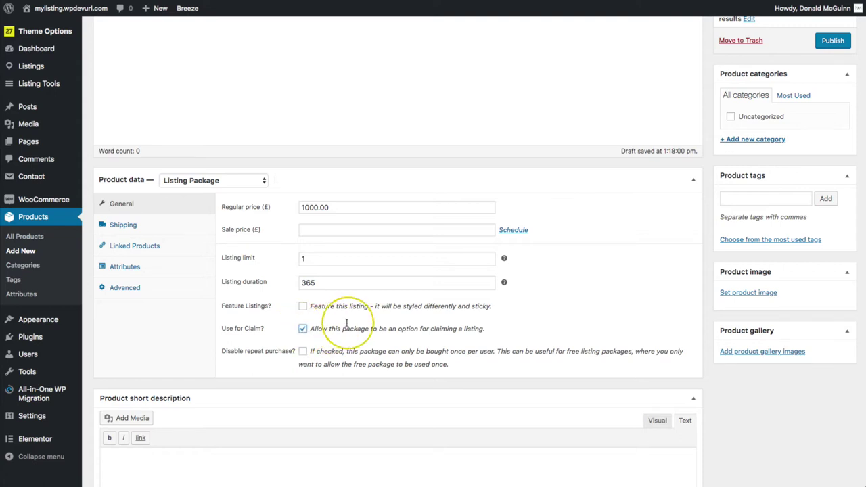
- Publish the Basic Package product
scroll(755, 261, "up", 1)
scroll(761, 261, "up", 2)
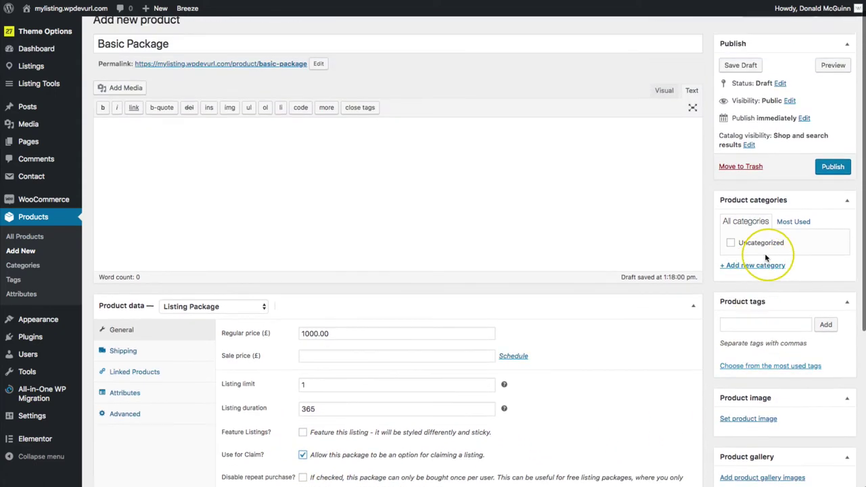
left_click(832, 166)
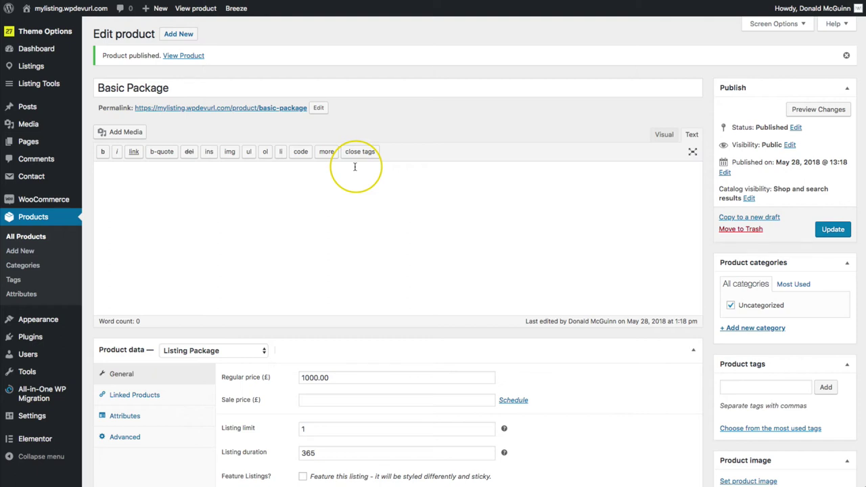
- Open the Places listing type and add Basic Package to its listing packages
mouse_move(53, 80)
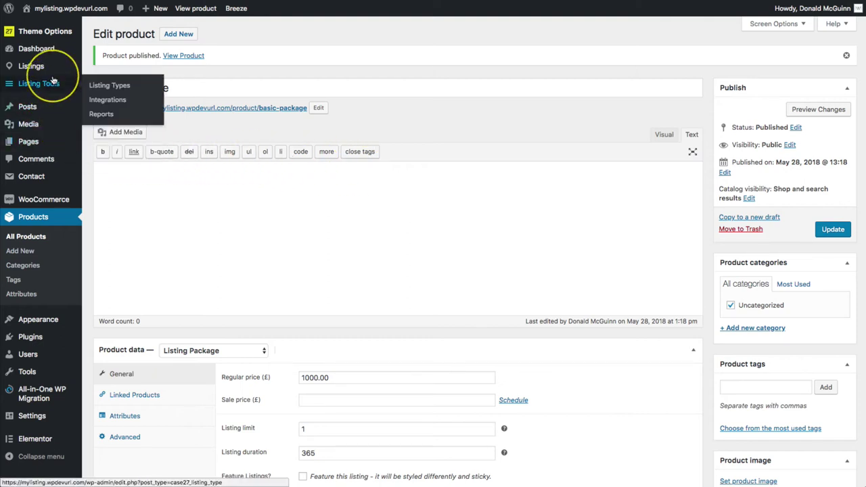
left_click(111, 87)
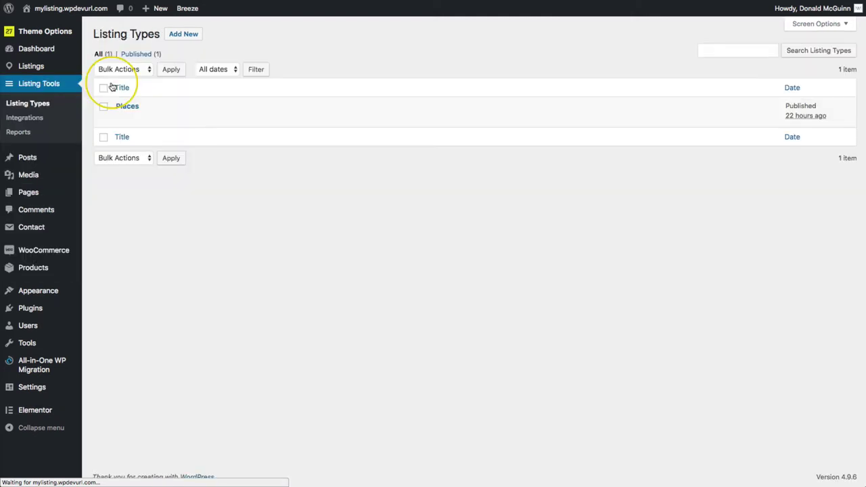
left_click(126, 106)
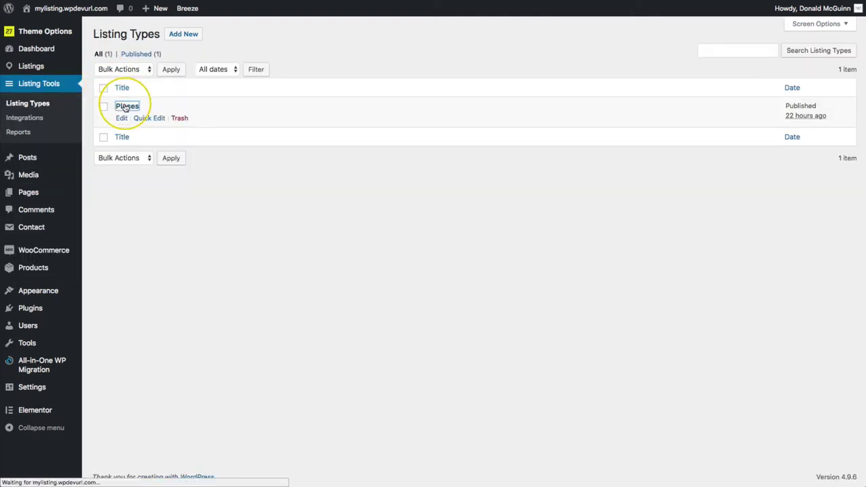
scroll(371, 109, "down", 3)
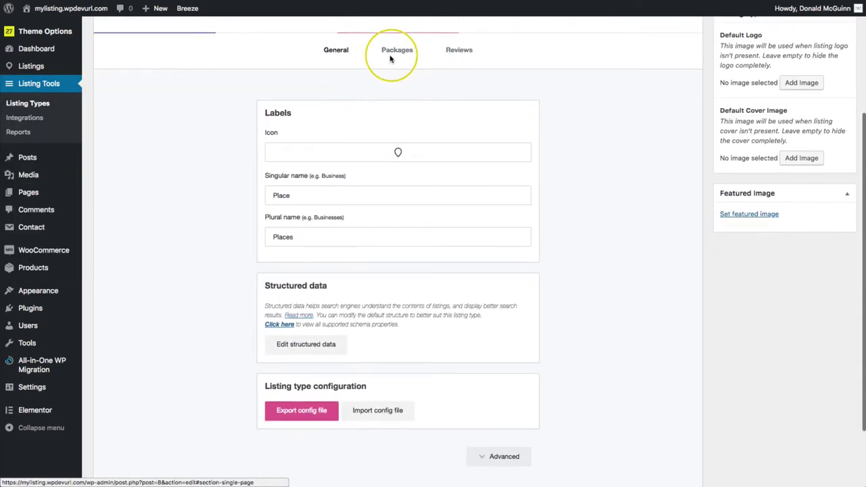
left_click(391, 52)
left_click(351, 177)
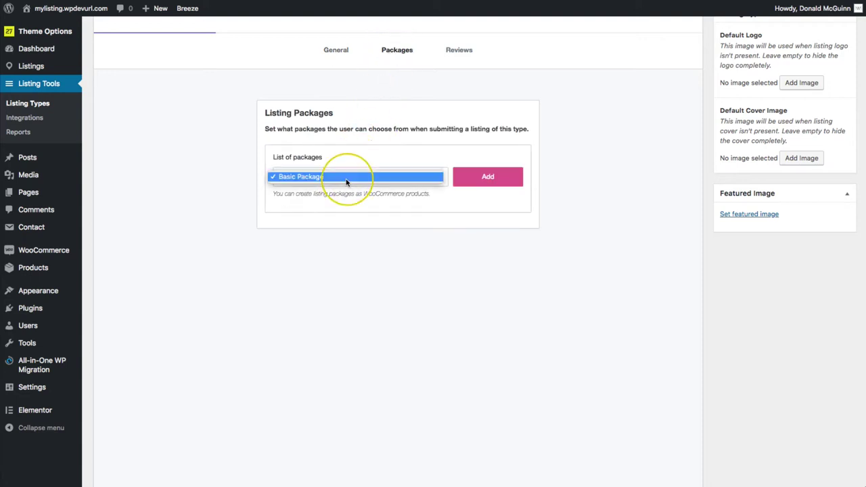
left_click(343, 179)
left_click(487, 177)
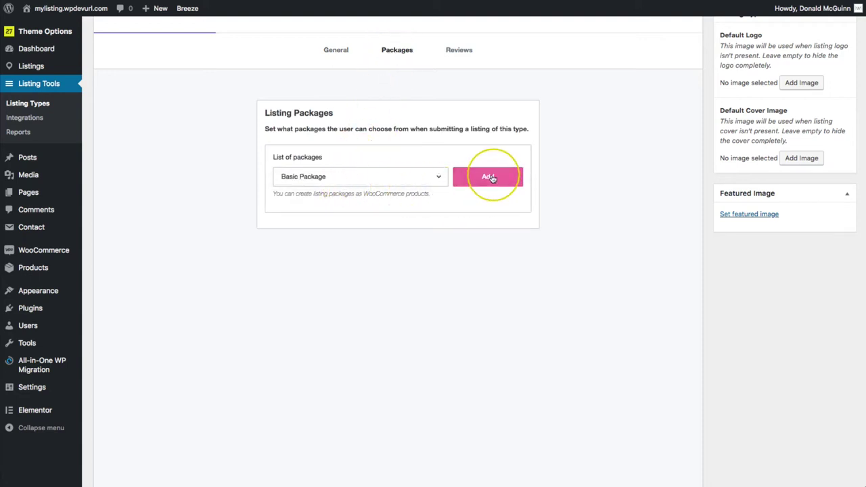
- Expand Basic Package to inspect its label and description fields, and update the Places listing type
scroll(600, 189, "up", 2)
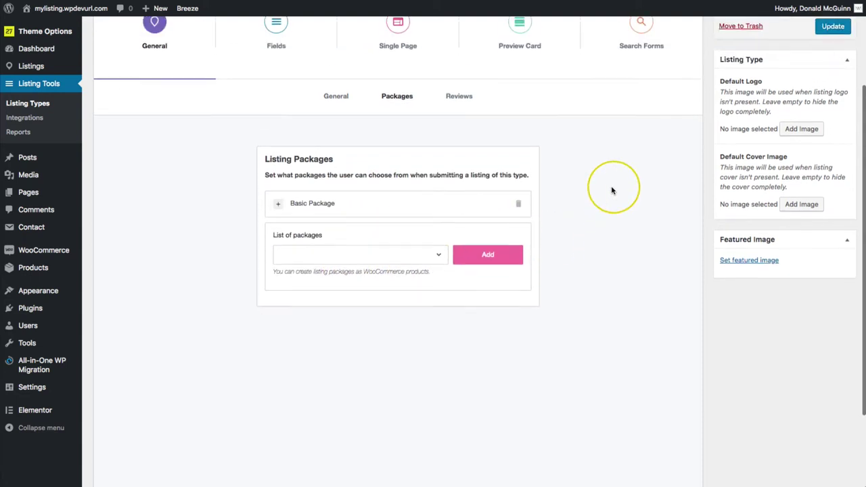
left_click(363, 214)
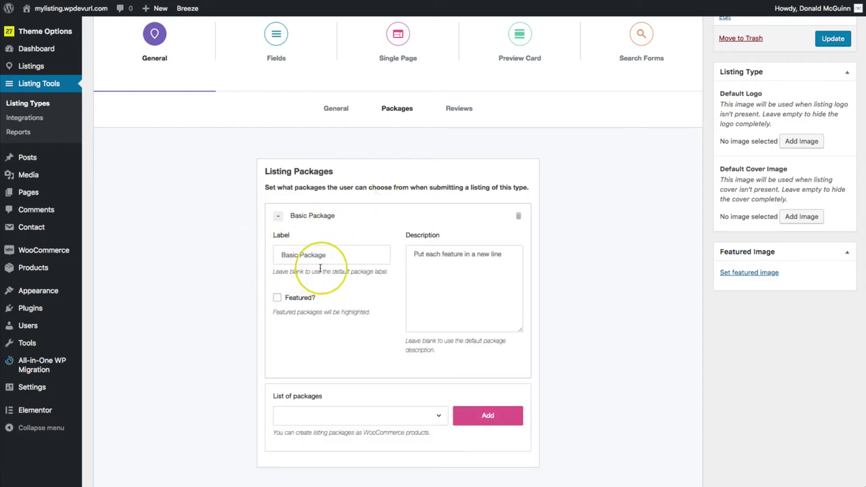
left_click(450, 271)
left_click(349, 255)
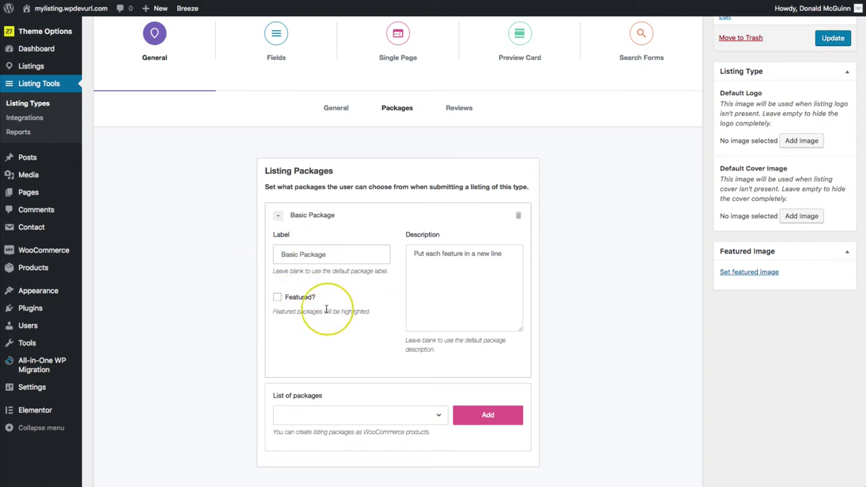
left_click(467, 271)
scroll(603, 258, "up", 2)
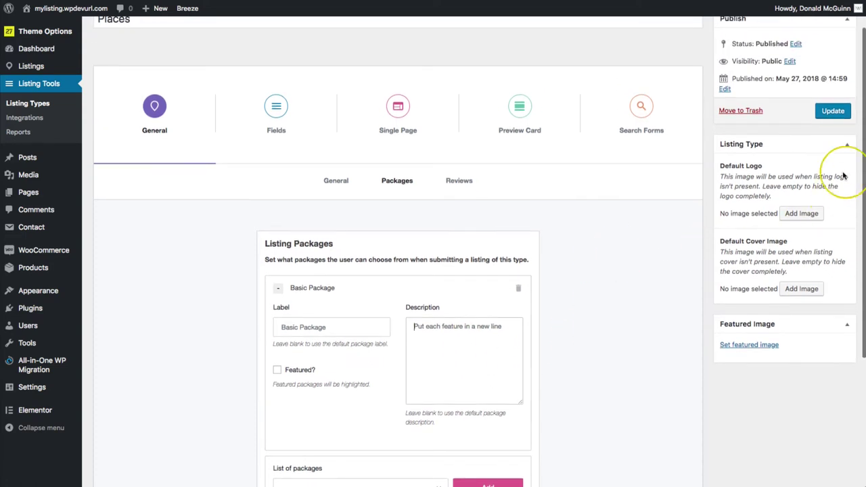
left_click(834, 113)
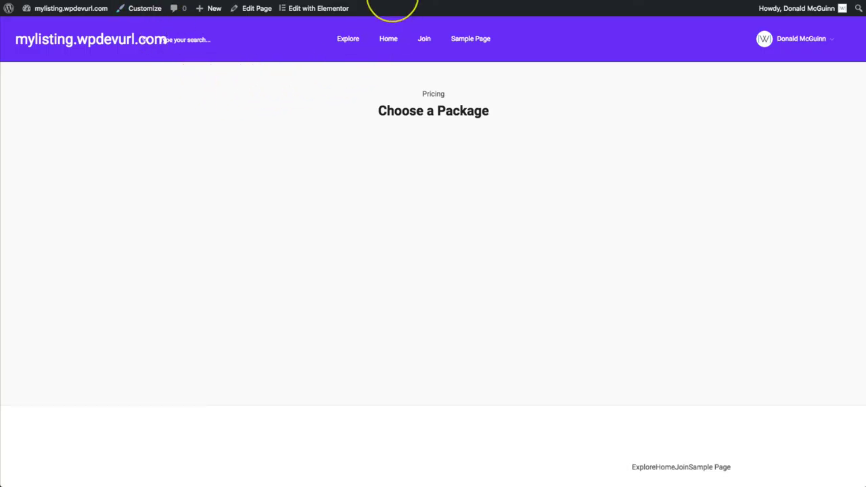
- Reload the site's Join page and select the Basic Package plan
left_click(382, 3)
key("Return")
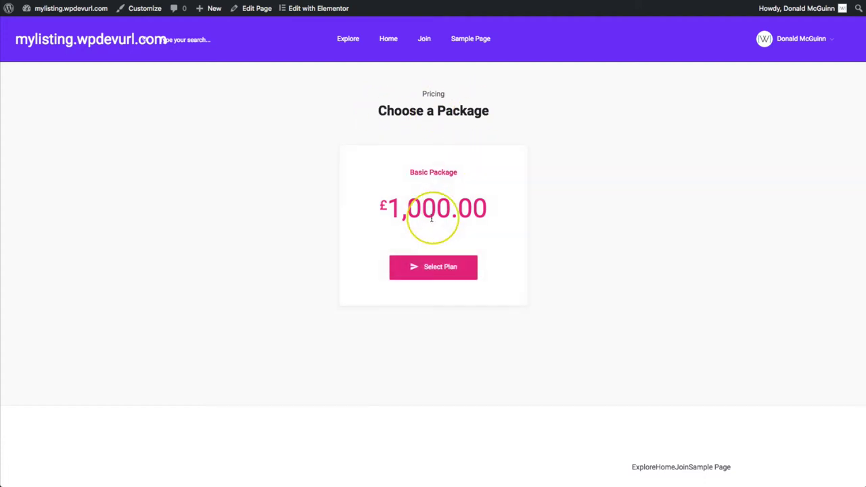
left_click(431, 268)
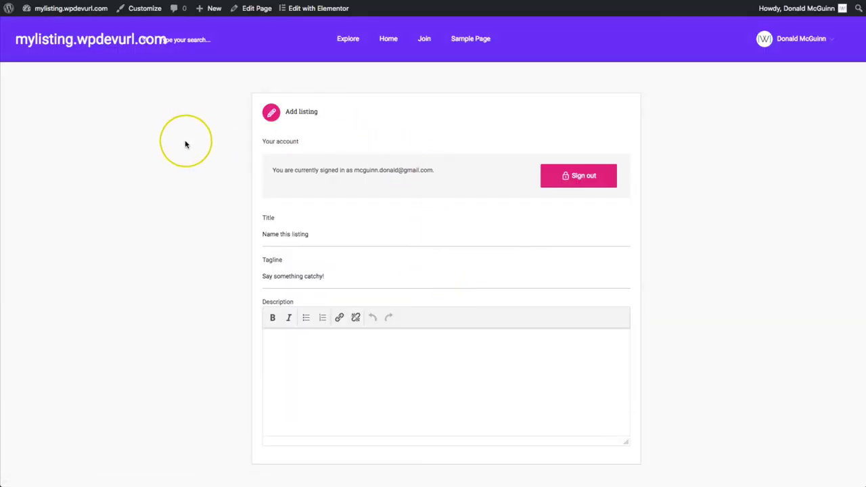
- Look through the whole add-listing form, from title and images to contact, work hours, location, listing details and products
scroll(187, 141, "down", 3)
scroll(189, 144, "down", 7)
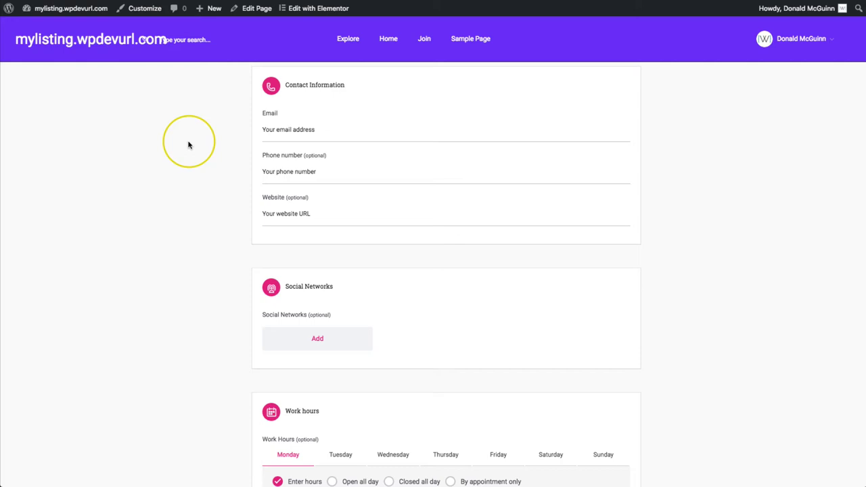
scroll(189, 145, "up", 10)
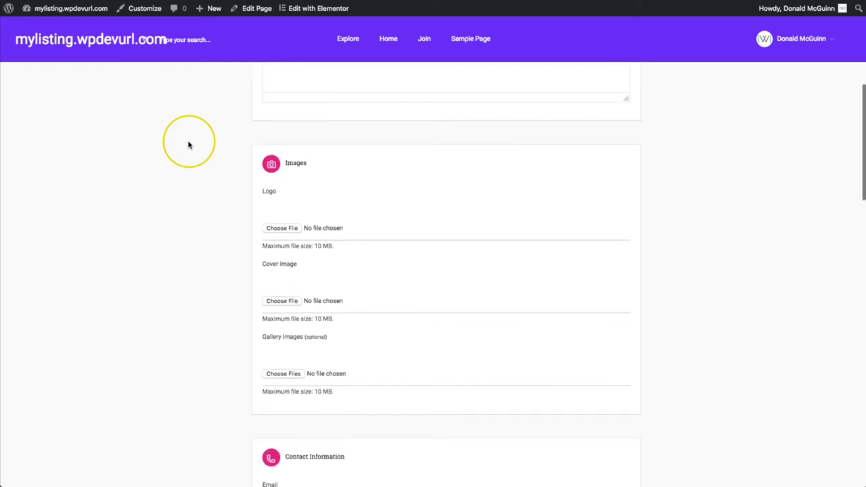
scroll(189, 145, "up", 1)
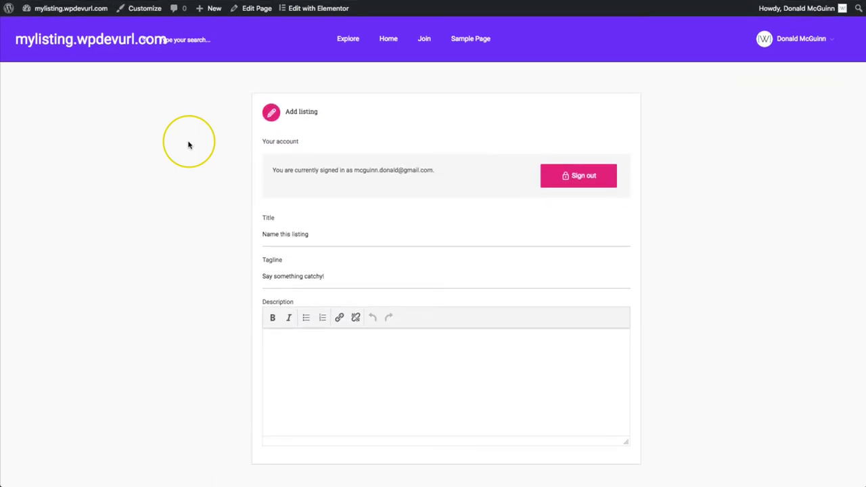
scroll(189, 145, "down", 8)
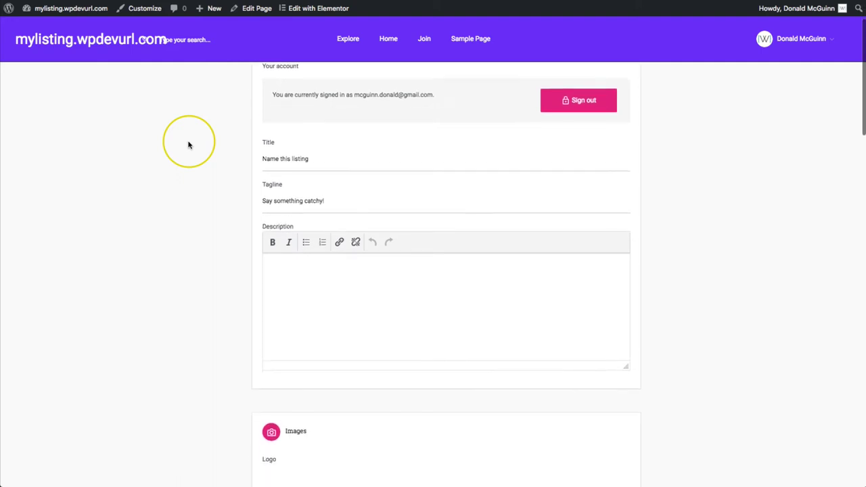
scroll(189, 145, "down", 8)
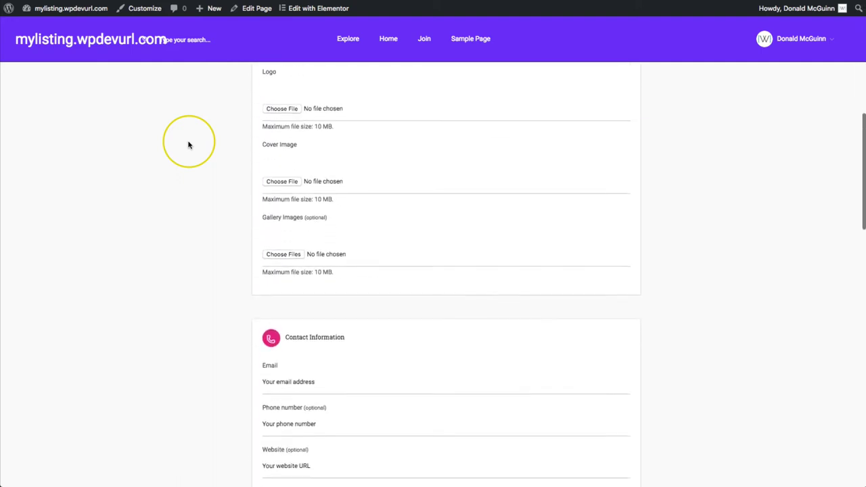
scroll(189, 145, "down", 5)
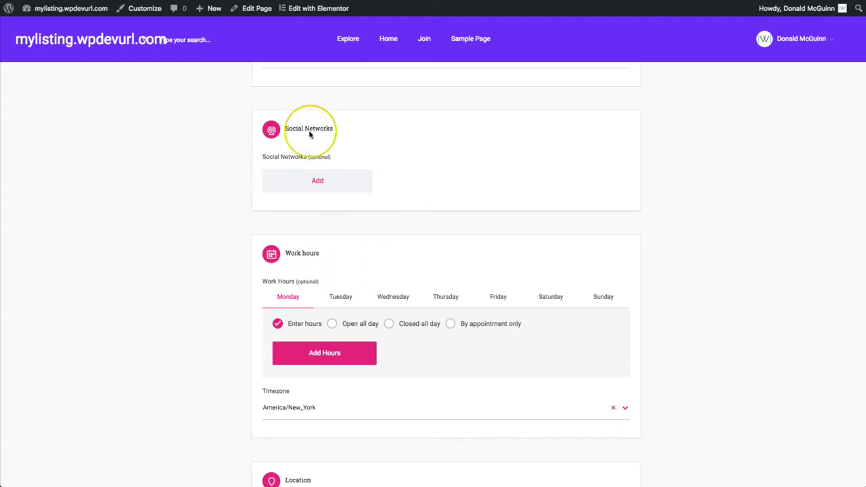
scroll(209, 170, "down", 10)
scroll(224, 228, "down", 8)
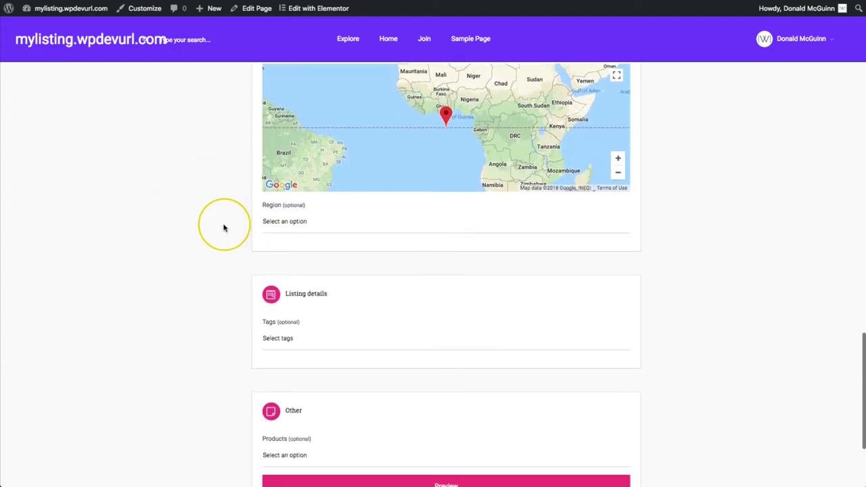
scroll(192, 246, "up", 20)
scroll(196, 244, "up", 15)
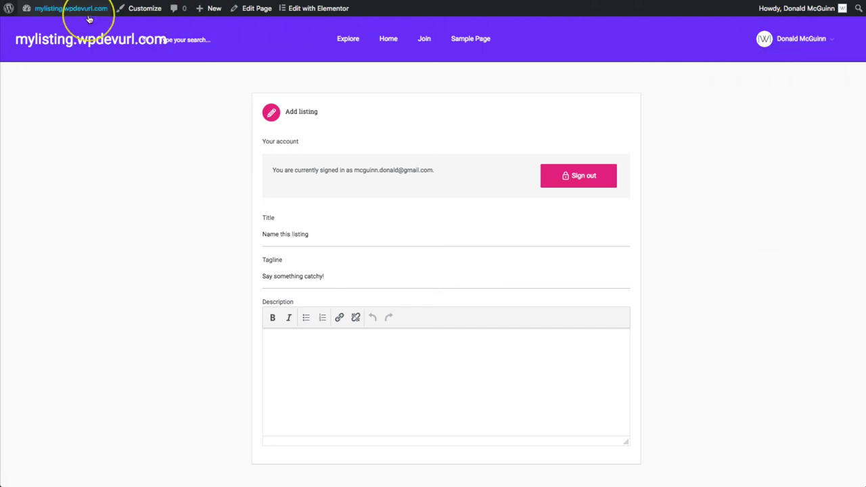
- Open the header settings in the admin dashboard's Theme Options and link the call-to-action button to the Join page
mouse_move(74, 11)
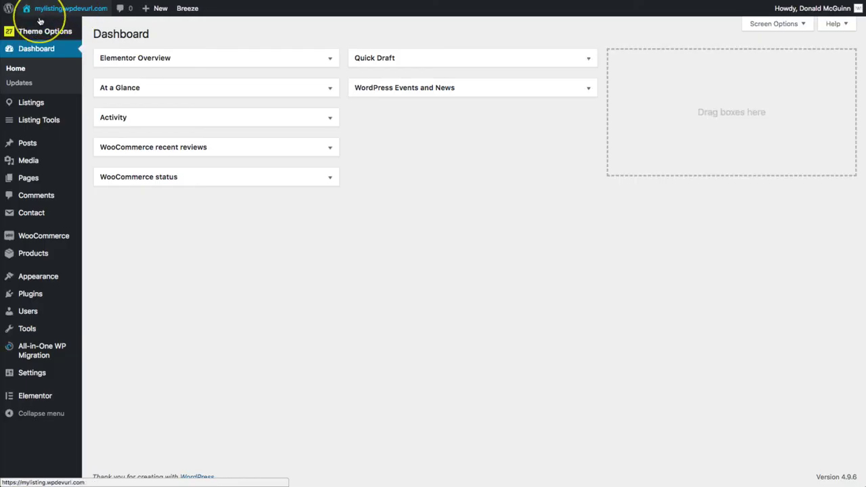
mouse_move(27, 31)
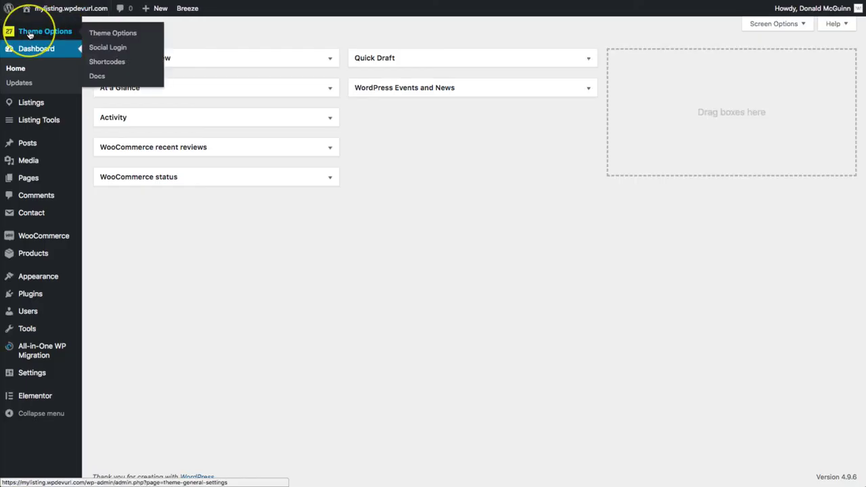
left_click(113, 34)
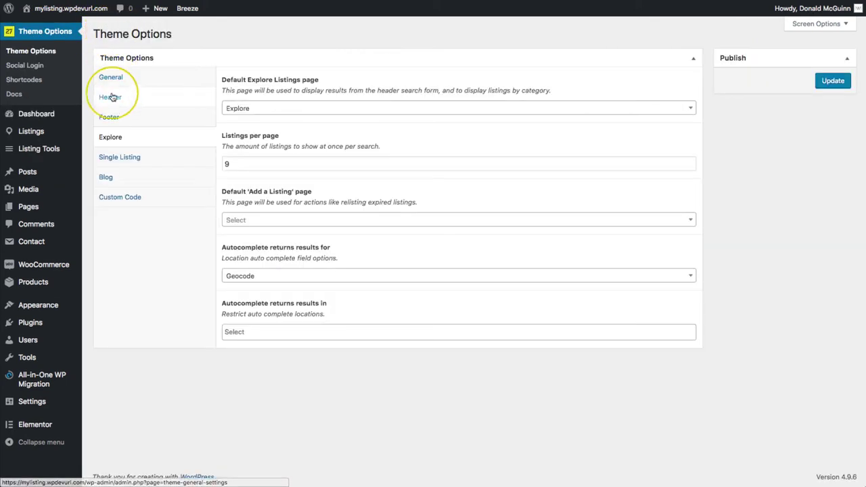
left_click(111, 98)
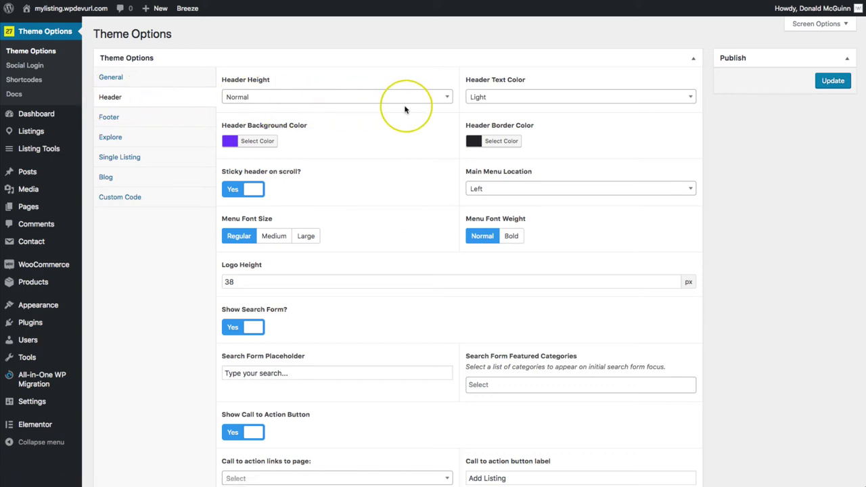
scroll(404, 108, "down", 5)
scroll(404, 109, "down", 1)
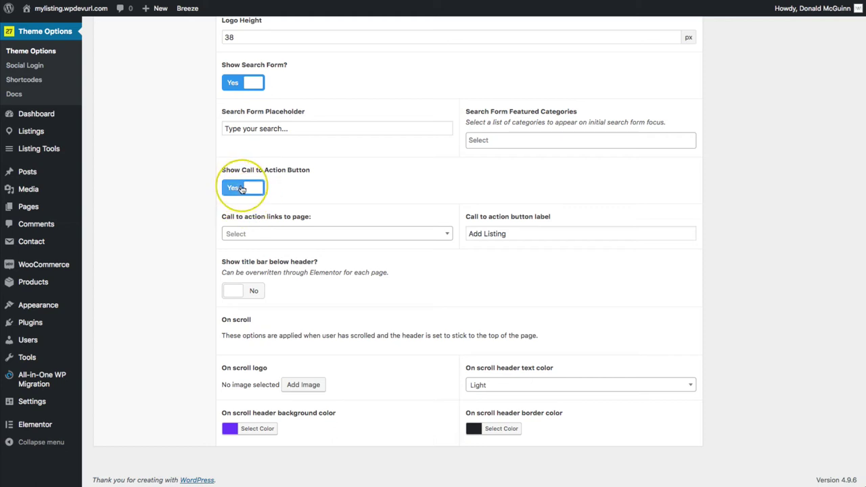
left_click(302, 234)
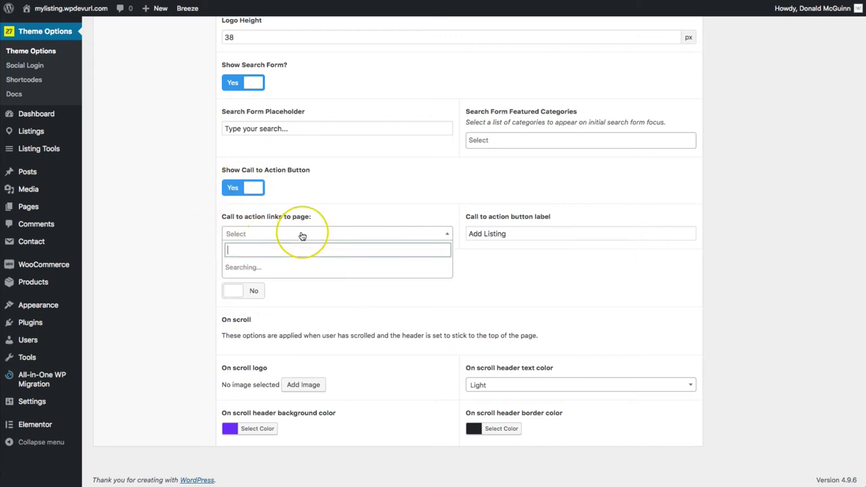
scroll(267, 324, "down", 1)
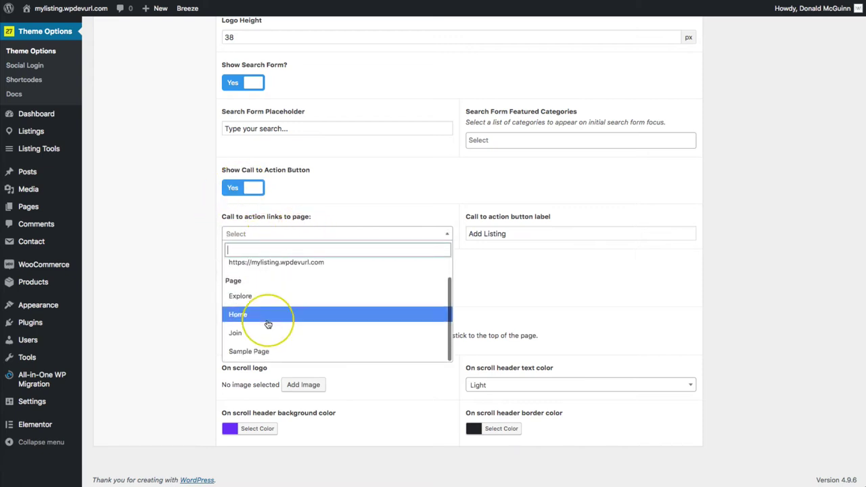
left_click(259, 334)
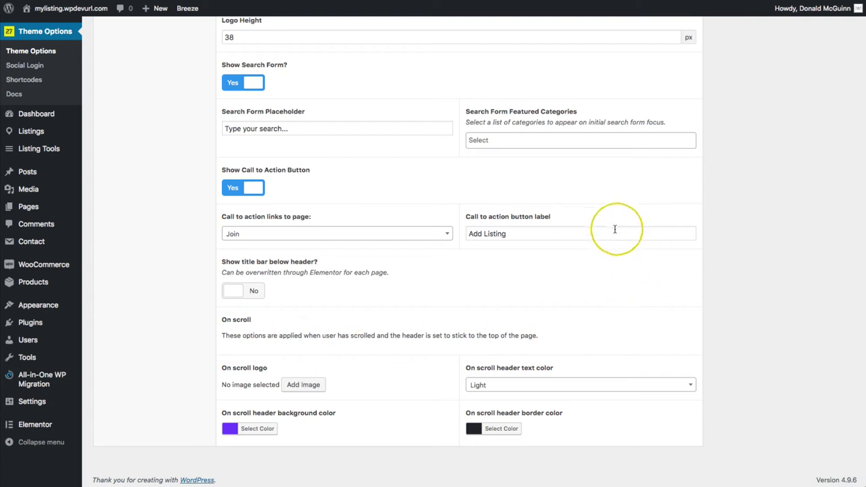
- Set the header's call to action button label to "Join!" and update the theme options
left_click_drag(539, 233, 464, 233)
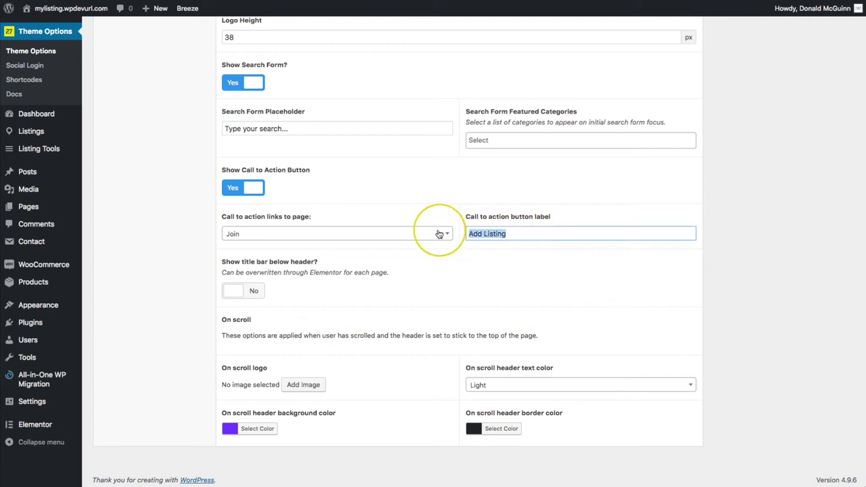
type("Join")
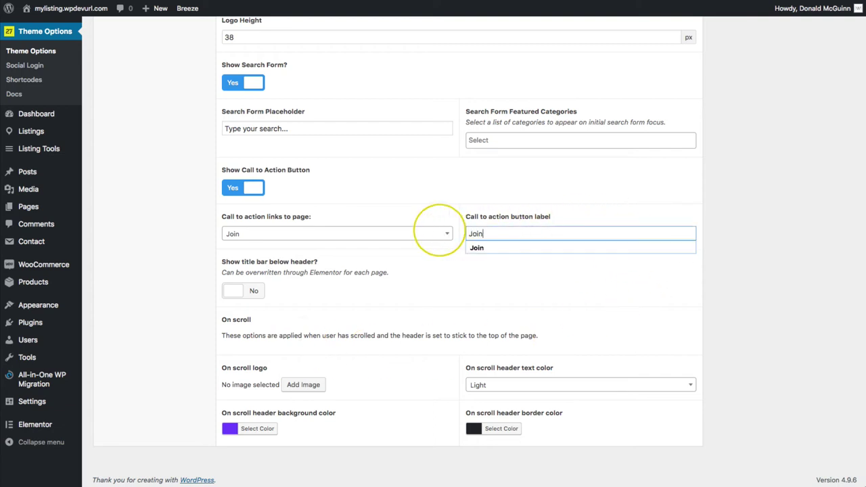
type("!")
left_click(450, 268)
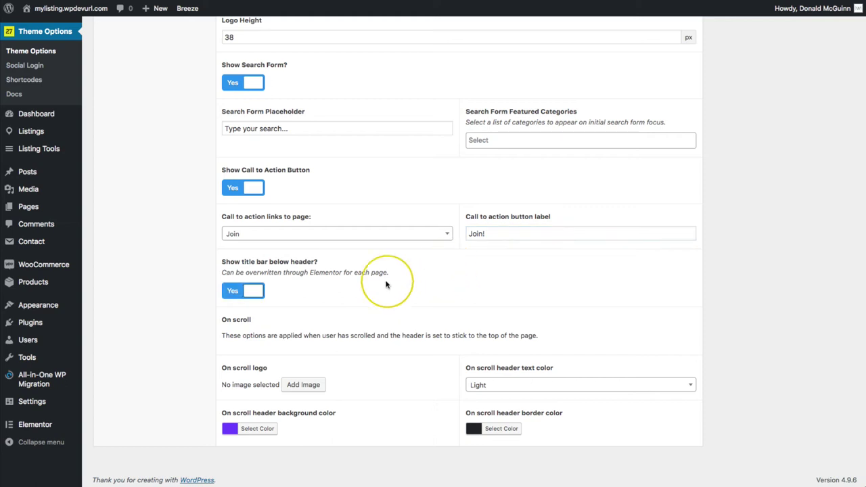
left_click(245, 291)
scroll(613, 275, "up", 4)
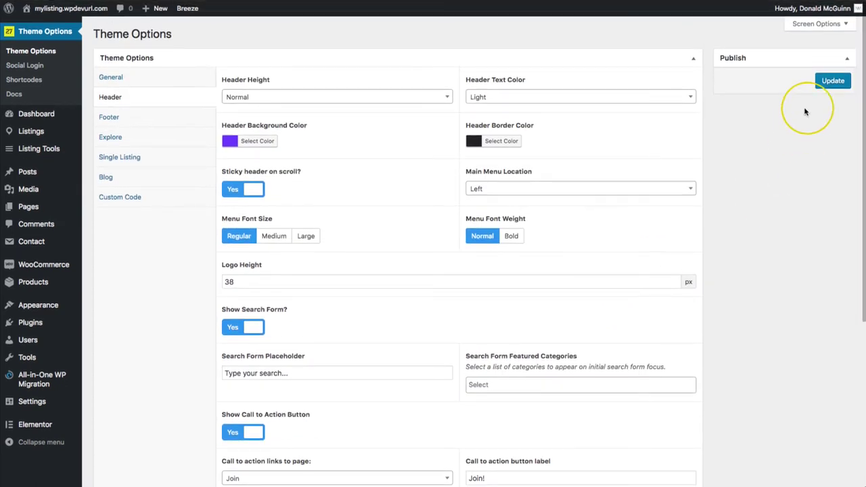
left_click(822, 83)
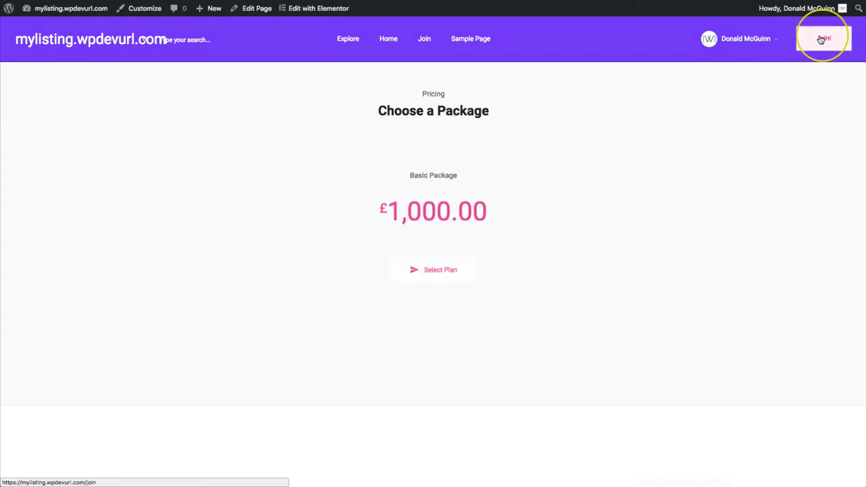
- Select the Basic Package plan on the site's Join page and look over the add-listing form down to the location section
left_click(434, 268)
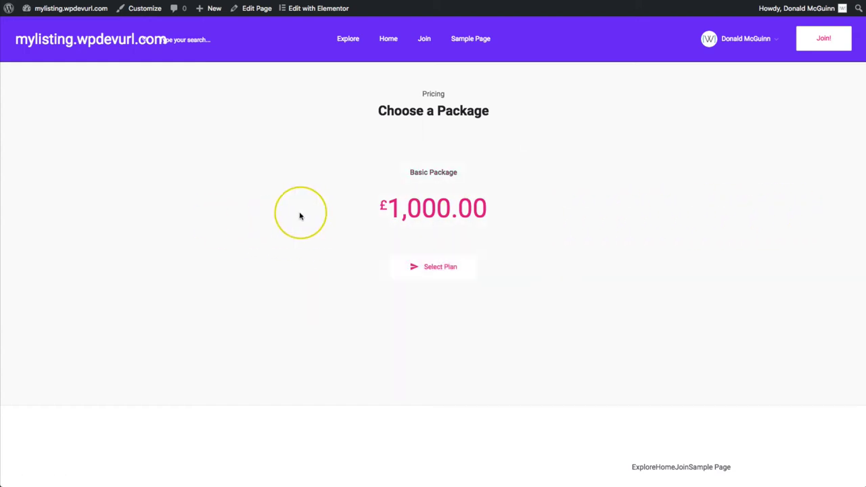
left_click(436, 268)
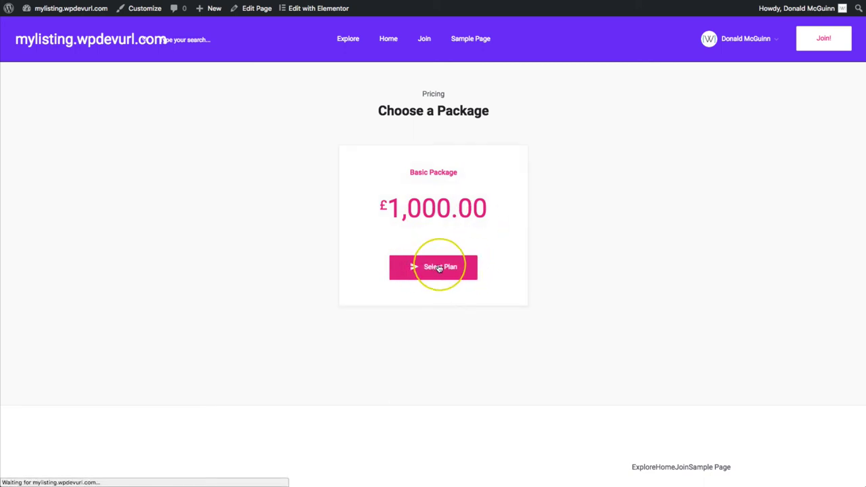
scroll(194, 196, "down", 10)
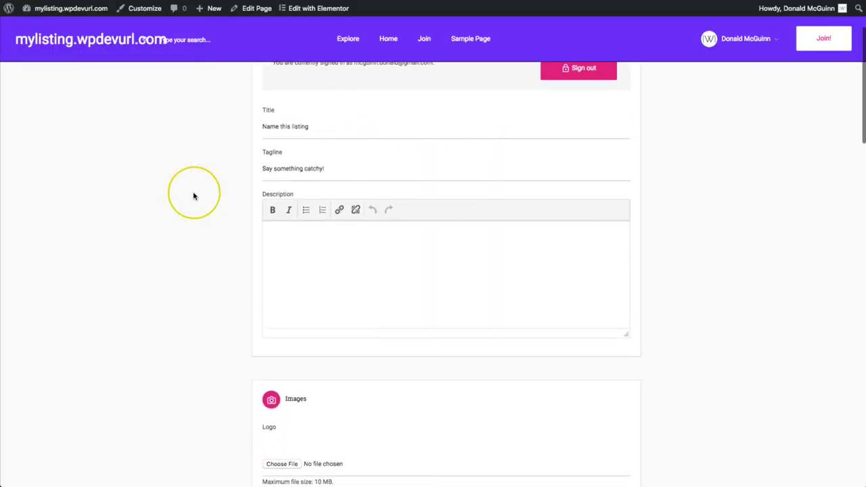
scroll(194, 196, "down", 8)
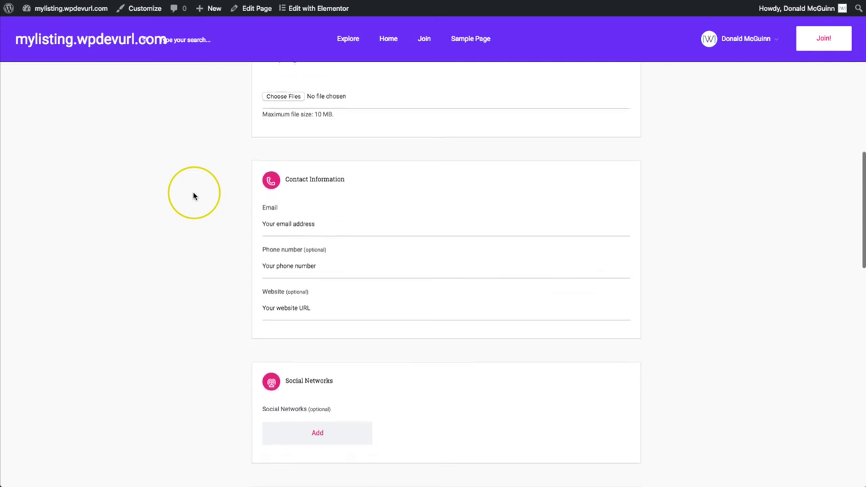
scroll(194, 196, "down", 4)
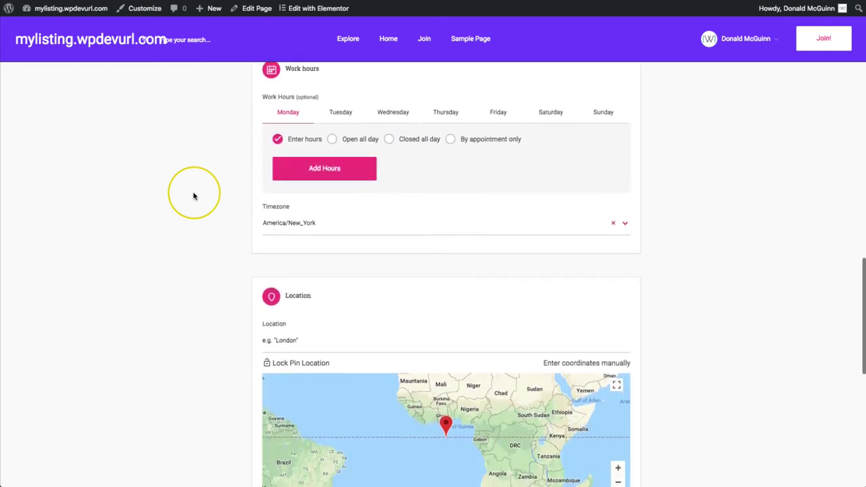
scroll(193, 196, "up", 7)
scroll(194, 197, "up", 14)
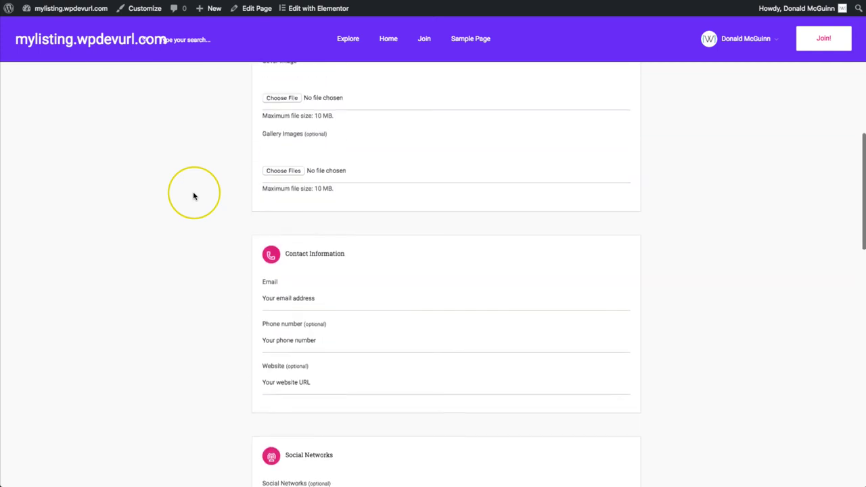
scroll(194, 196, "up", 2)
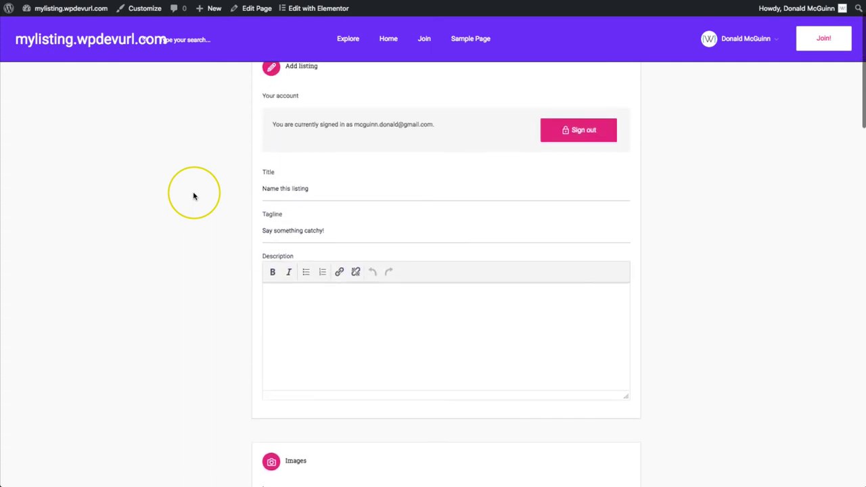
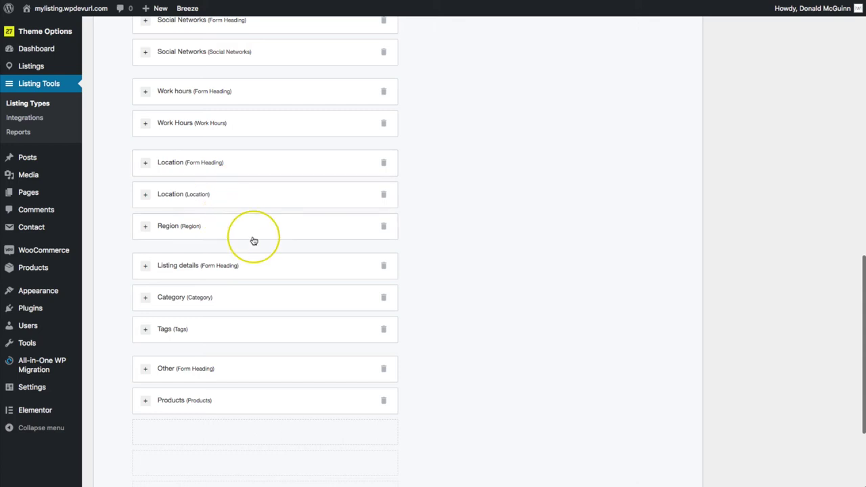
- Examine the listing type's used fields in the admin dashboard, including the settings of the Title and Description fields
scroll(247, 226, "down", 4)
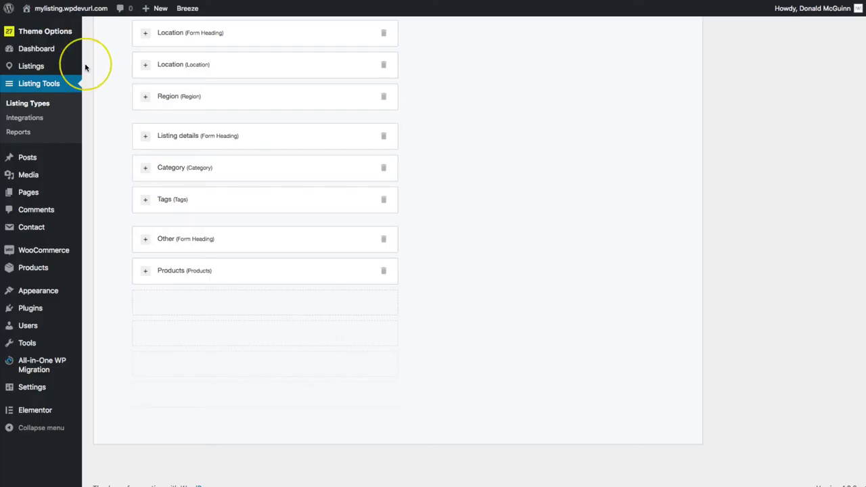
scroll(129, 190, "up", 4)
scroll(129, 191, "up", 10)
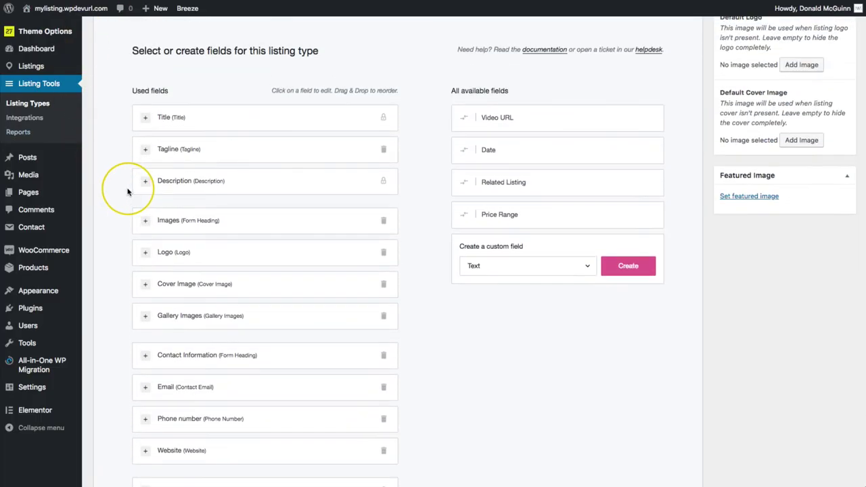
left_click(259, 117)
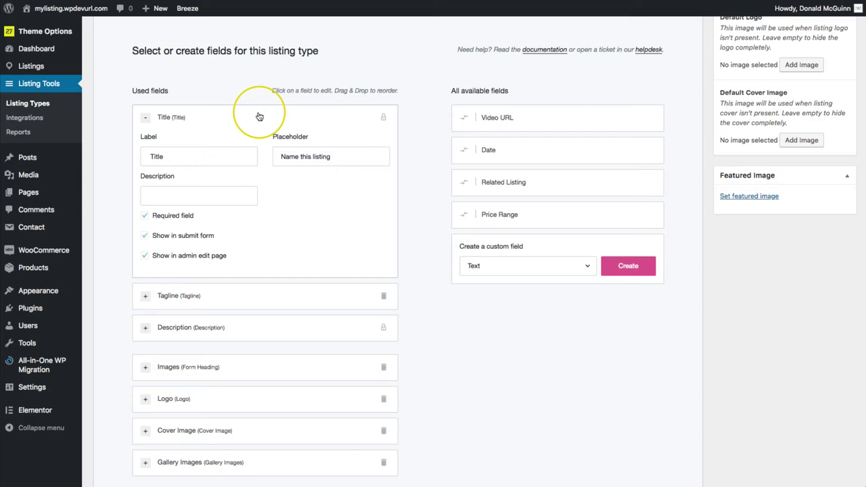
left_click(264, 119)
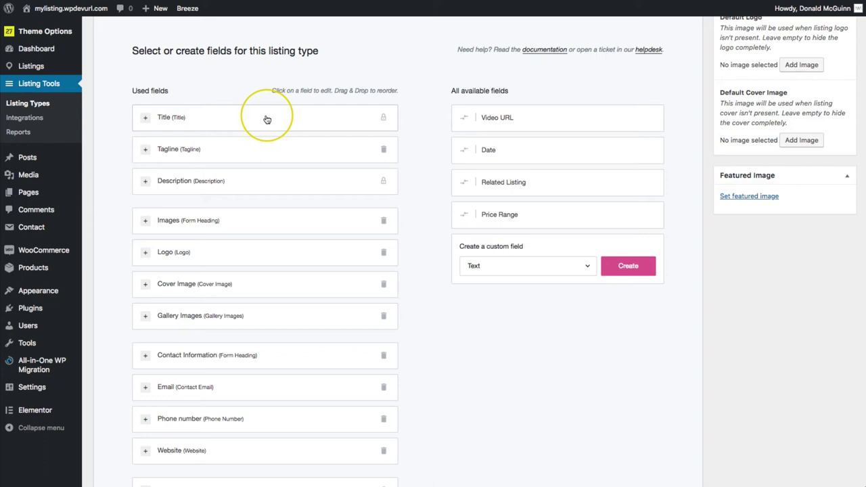
left_click(254, 185)
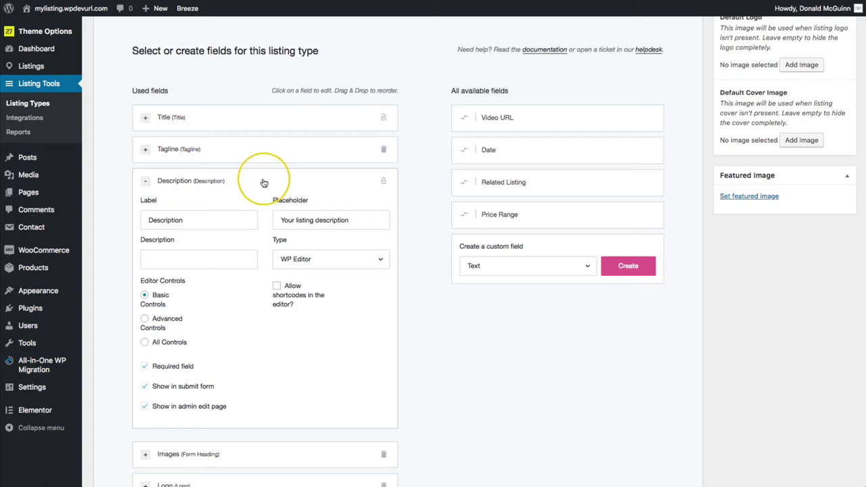
left_click(263, 183)
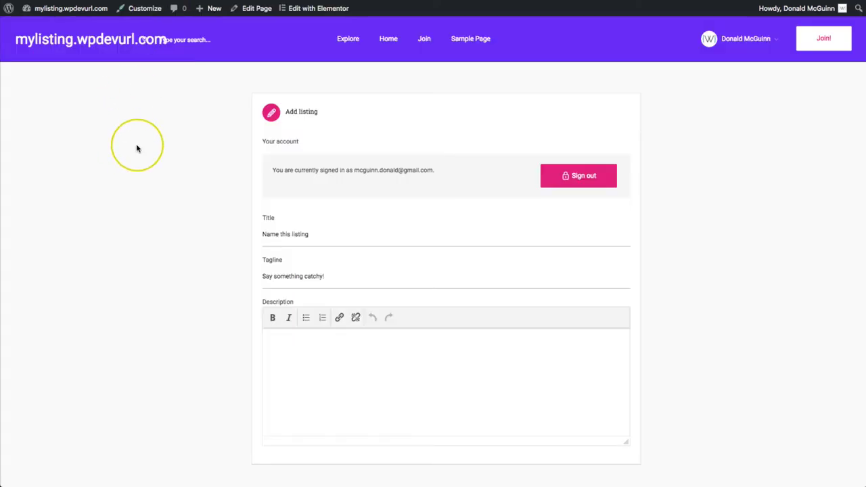
- Go through the site's add-listing form again, from the tagline and images to the available options in the Products field
scroll(135, 145, "down", 1)
left_click(285, 235)
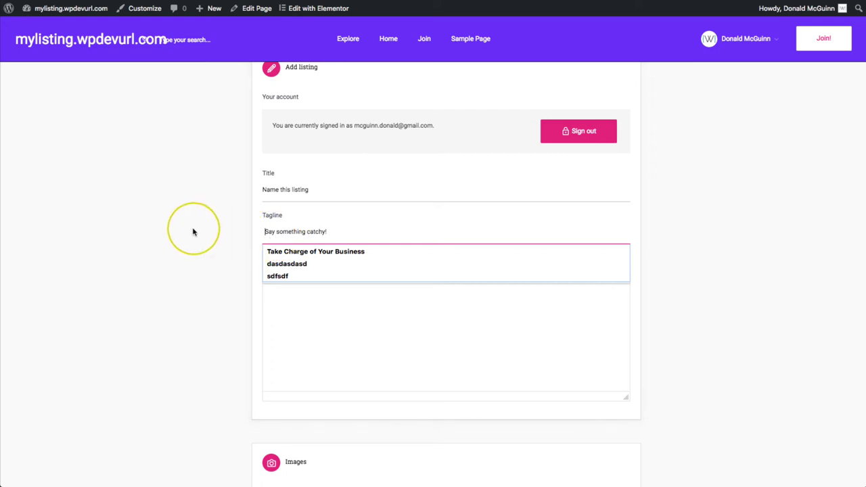
scroll(193, 230, "down", 5)
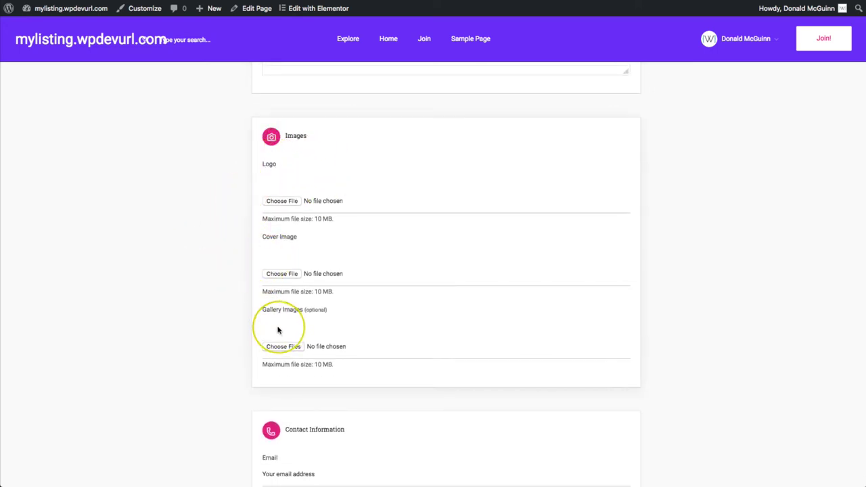
scroll(178, 309, "down", 5)
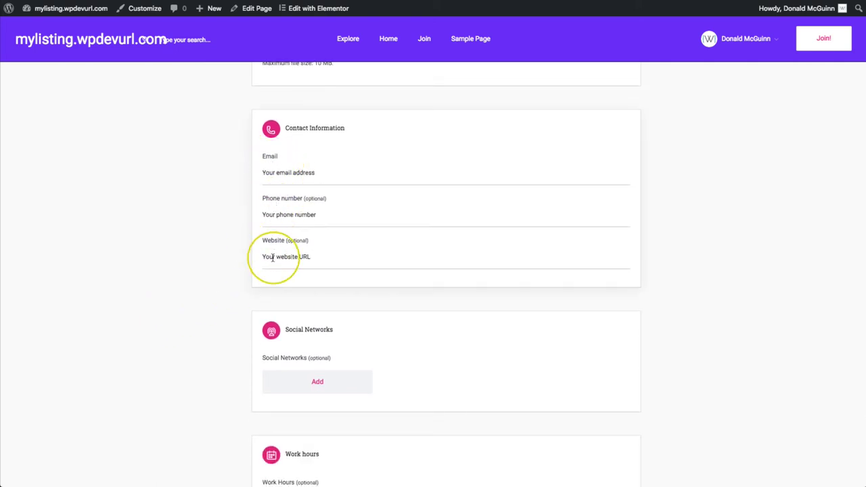
scroll(272, 257, "down", 3)
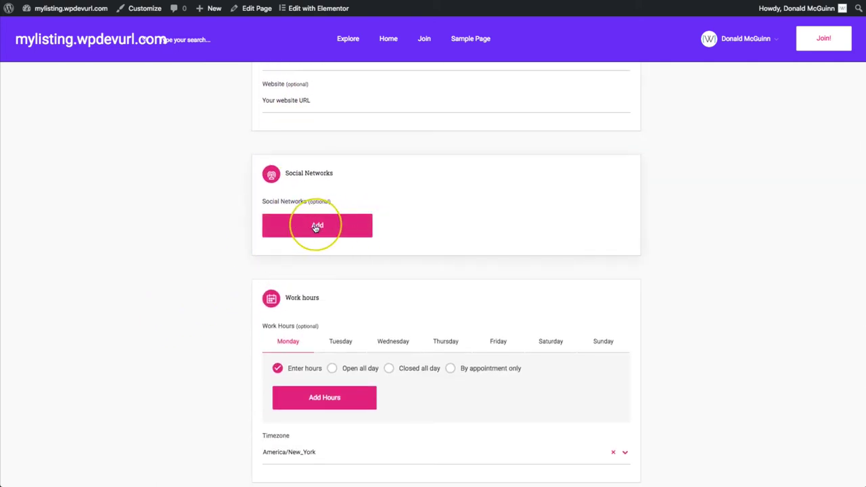
scroll(252, 231, "down", 3)
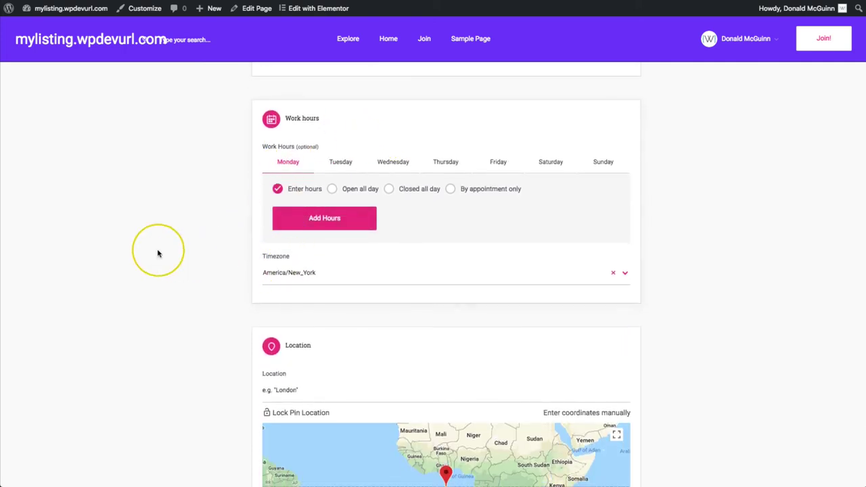
scroll(160, 253, "down", 3)
scroll(300, 243, "down", 3)
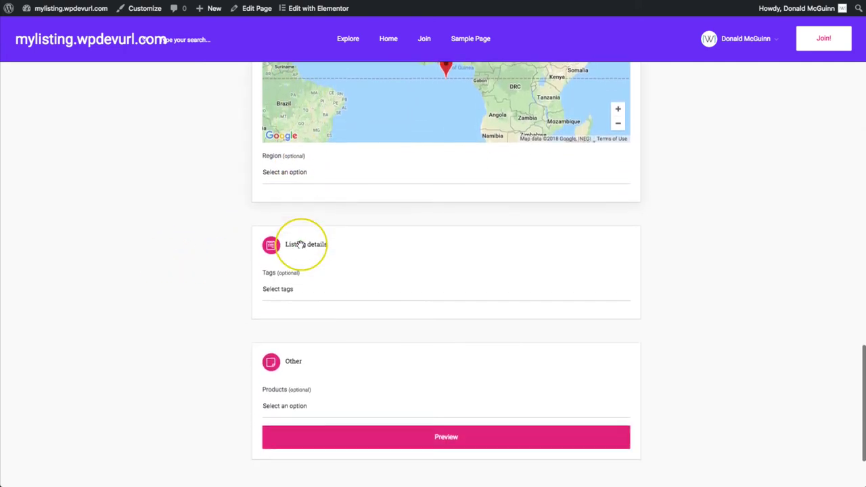
left_click(287, 406)
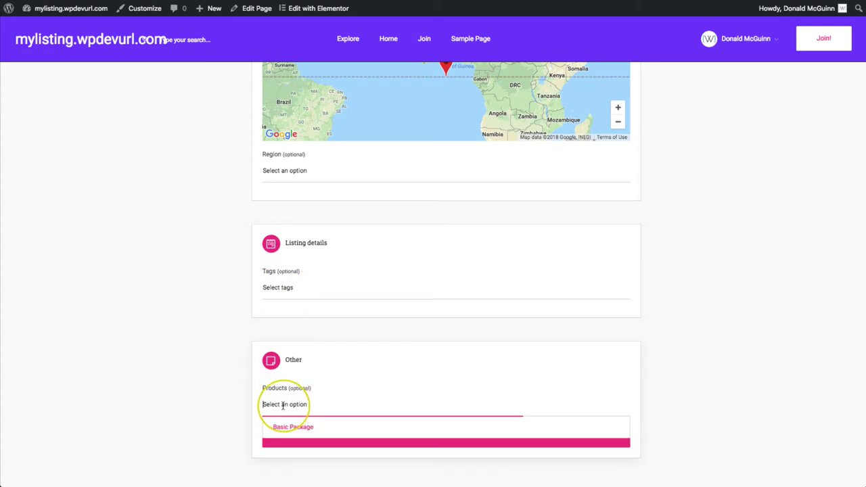
left_click(199, 396)
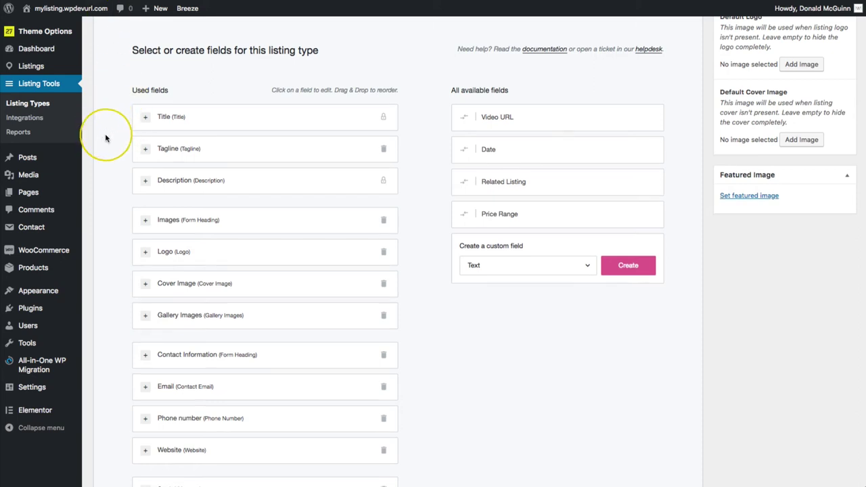
- Remove all fields and form headings from the listing type's used fields in the admin dashboard, keeping only Title and Description
scroll(102, 138, "down", 1)
left_click(384, 128)
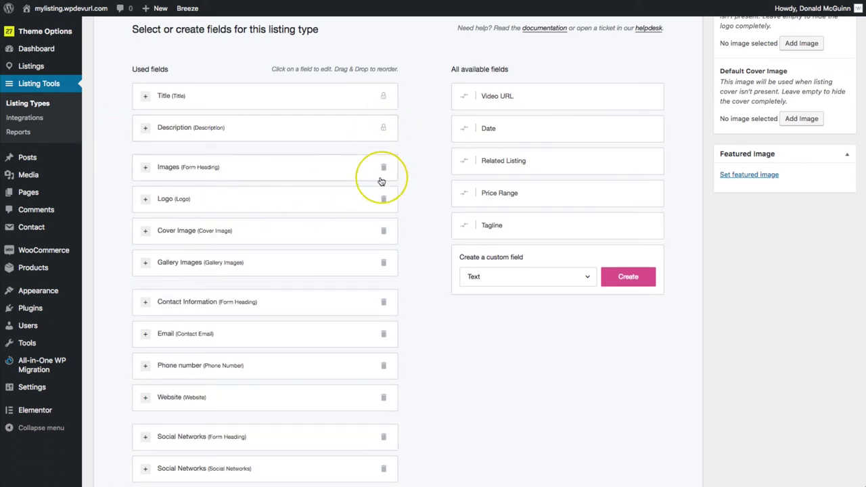
left_click(382, 170)
left_click(382, 169)
left_click(383, 166)
left_click(383, 164)
left_click(383, 166)
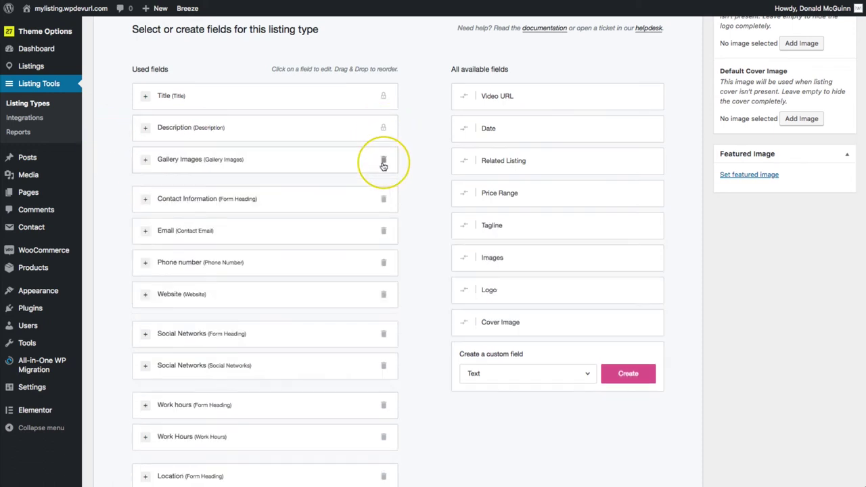
left_click(383, 166)
left_click(383, 166)
left_click(383, 166)
left_click(384, 166)
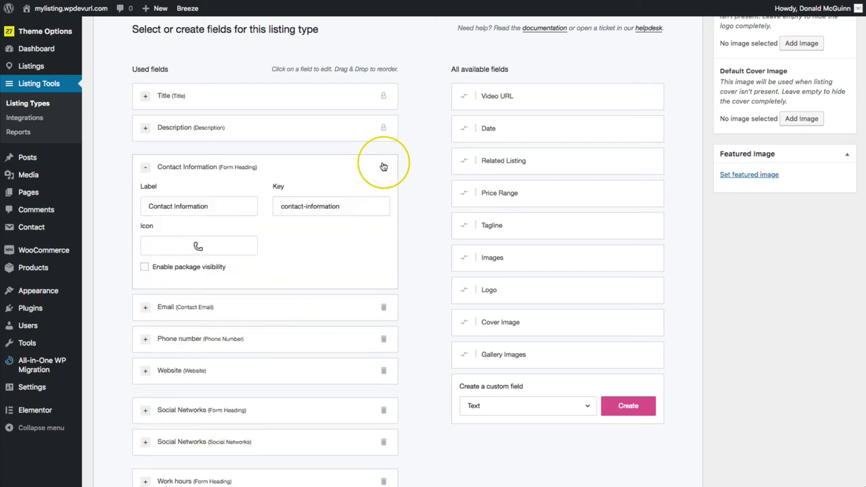
left_click(384, 166)
left_click(383, 166)
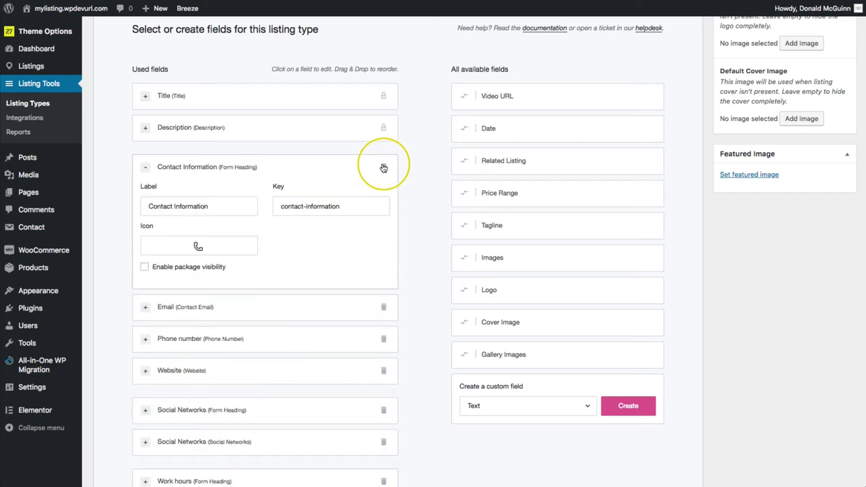
left_click(383, 168)
left_click(383, 167)
left_click(384, 166)
left_click(383, 165)
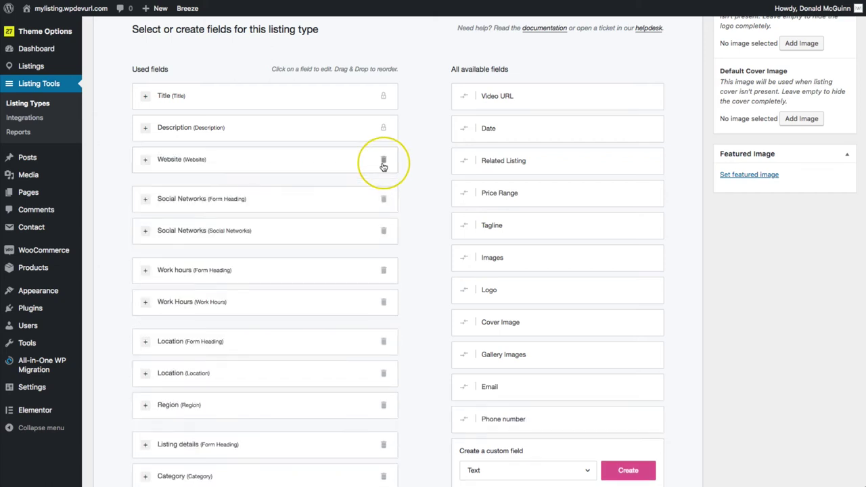
left_click(383, 166)
left_click(383, 167)
left_click(383, 166)
left_click(383, 167)
left_click(383, 163)
left_click(383, 163)
left_click(383, 162)
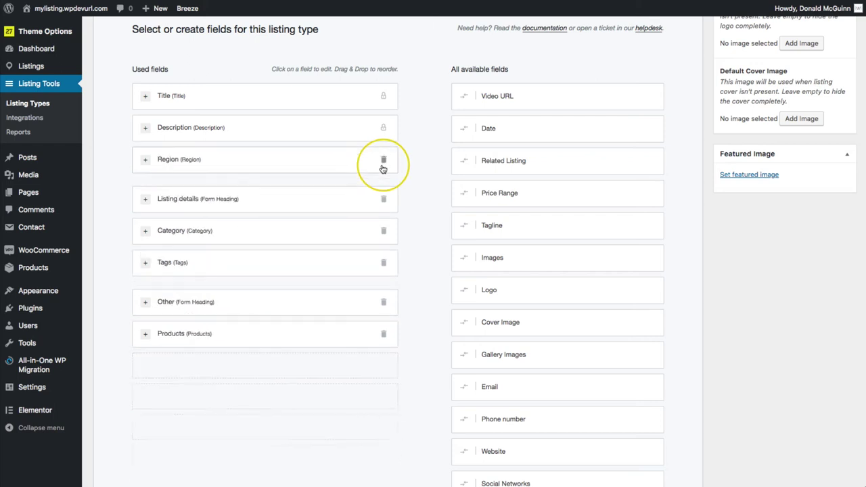
left_click(383, 163)
left_click(383, 163)
left_click(383, 163)
left_click(383, 162)
left_click(383, 163)
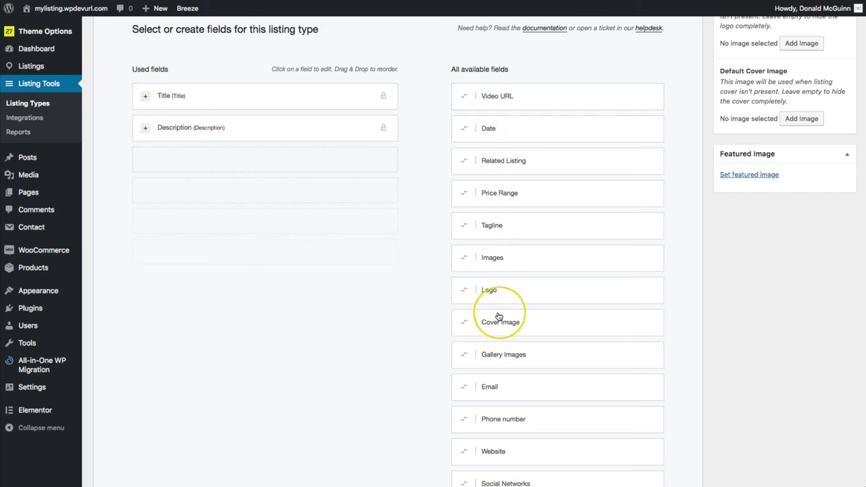
- Add the Logo field back to the used fields, directly below Description
left_click_drag(519, 295, 244, 166)
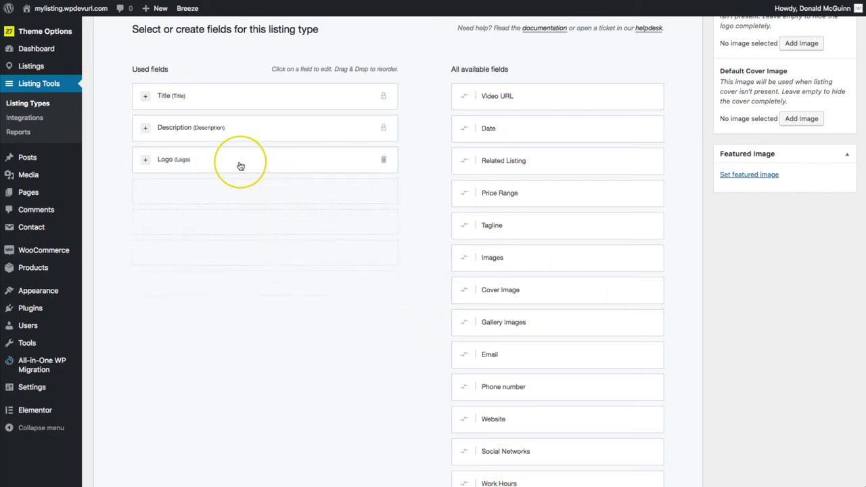
- Set the Logo field's label to "Places Logo", leaving its description empty and checking against the site's add-listing form
left_click(241, 166)
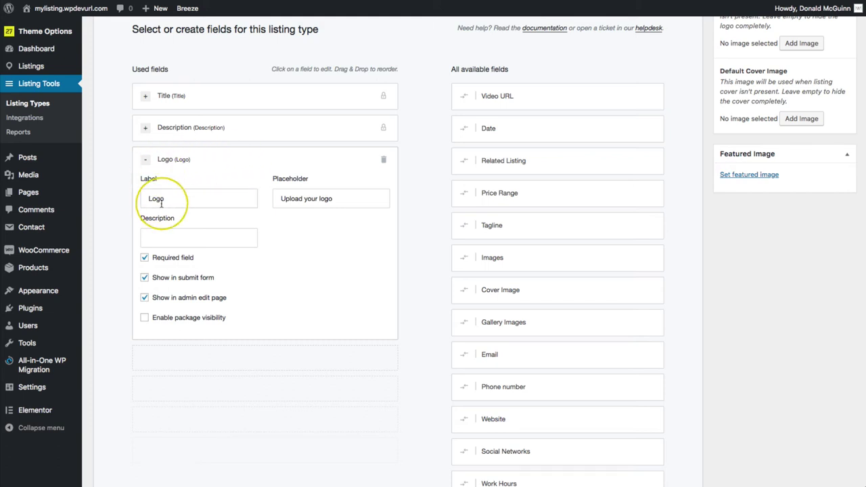
left_click_drag(170, 198, 141, 198)
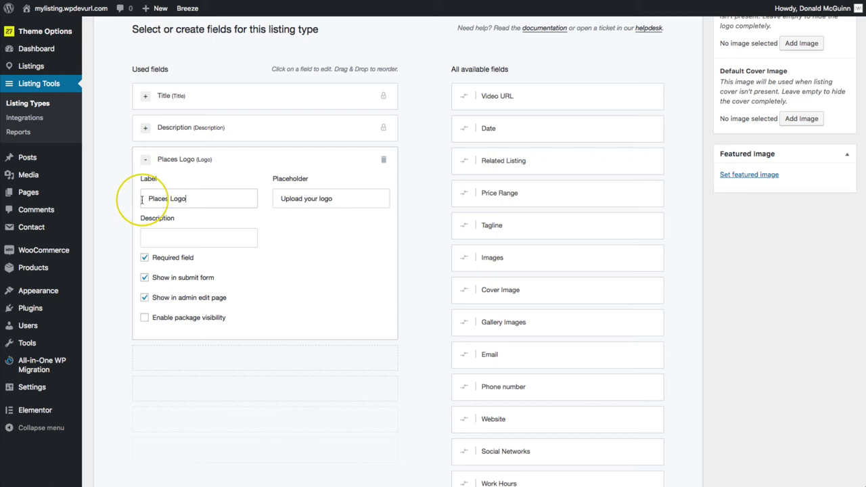
left_click(166, 238)
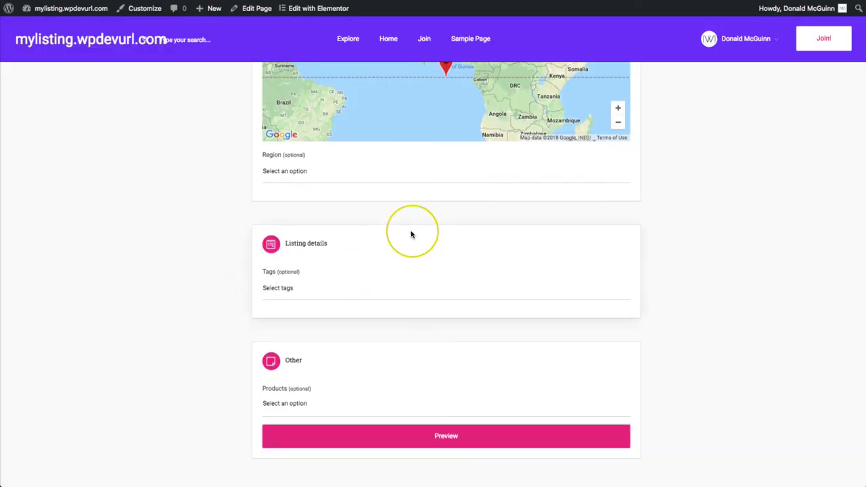
scroll(411, 232, "up", 10)
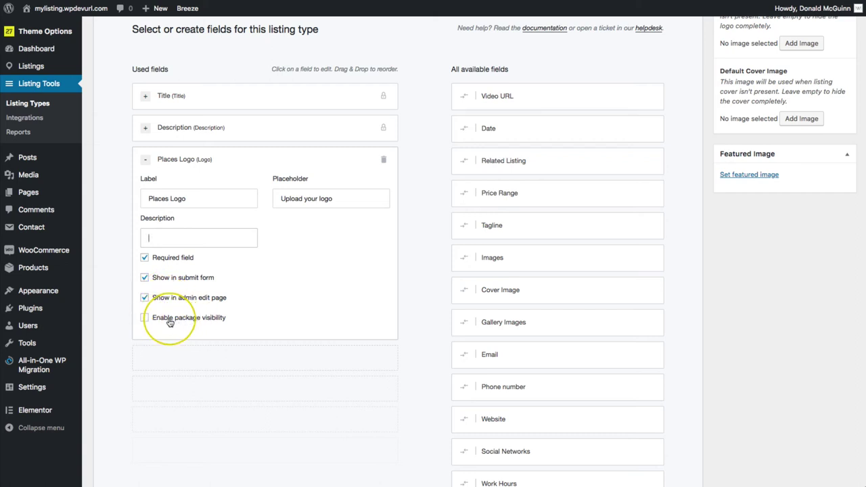
left_click(260, 157)
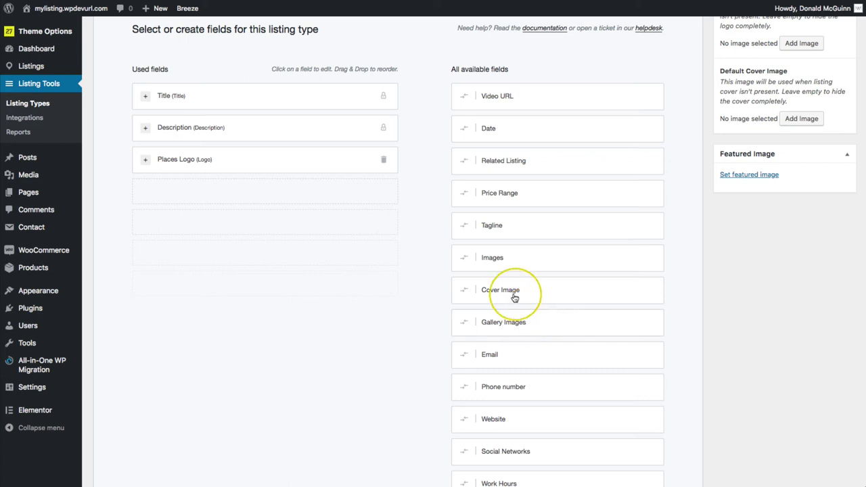
- Add the Cover Image and Gallery Images fields to the used fields, directly below Places Logo
left_click_drag(507, 291, 196, 195)
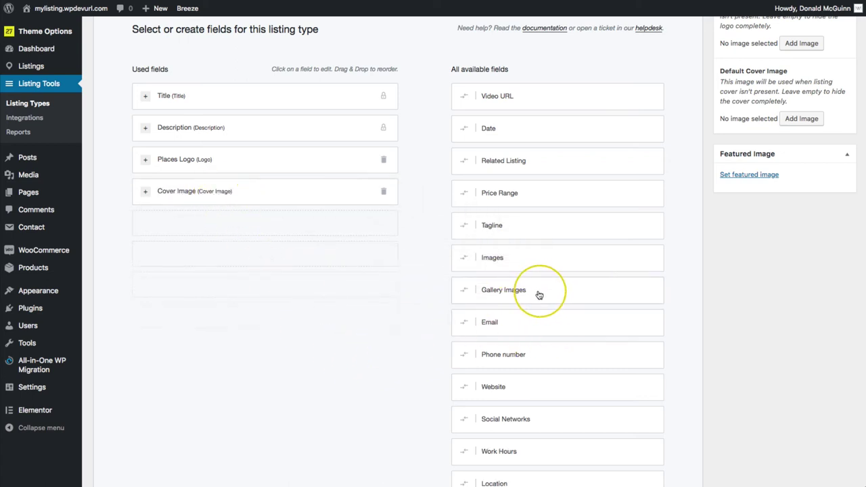
left_click_drag(539, 295, 219, 223)
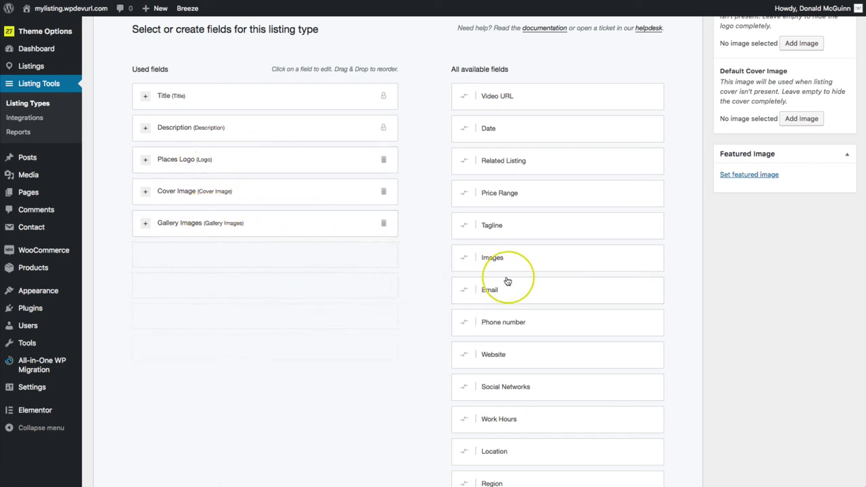
- Create a Heading custom field and place it between Description and Places Logo, comparing with the Images section of the add-listing form
scroll(508, 281, "down", 1)
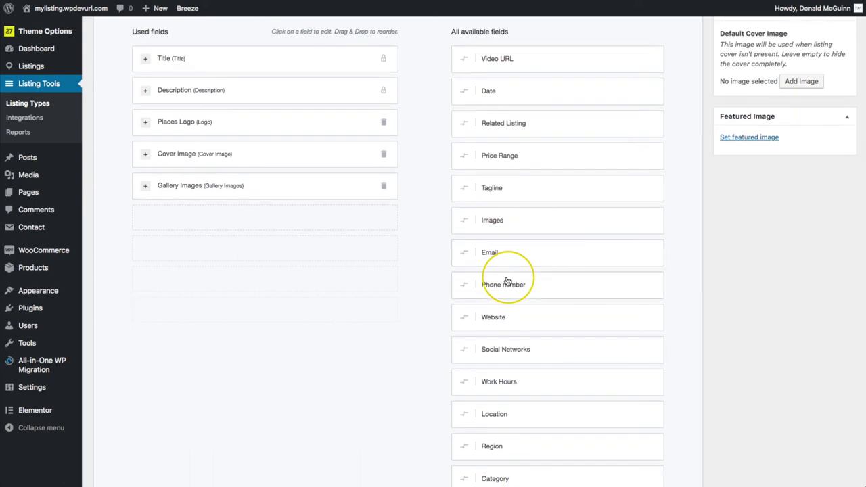
scroll(508, 281, "down", 3)
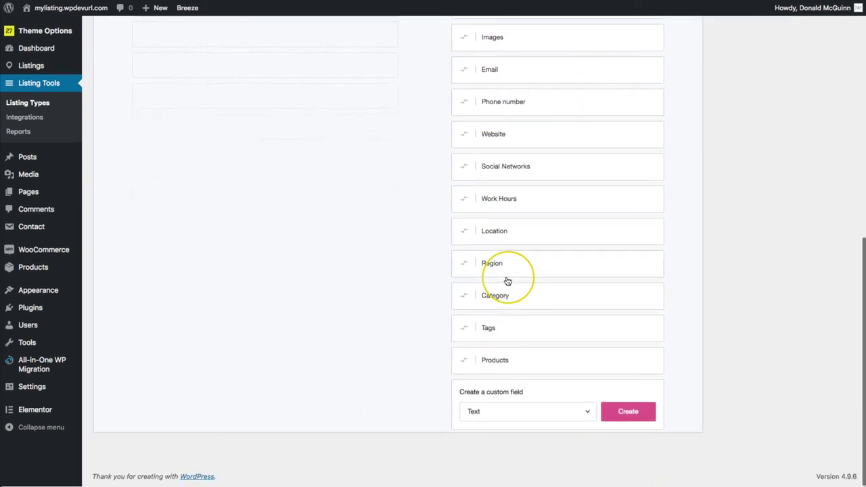
scroll(508, 281, "up", 3)
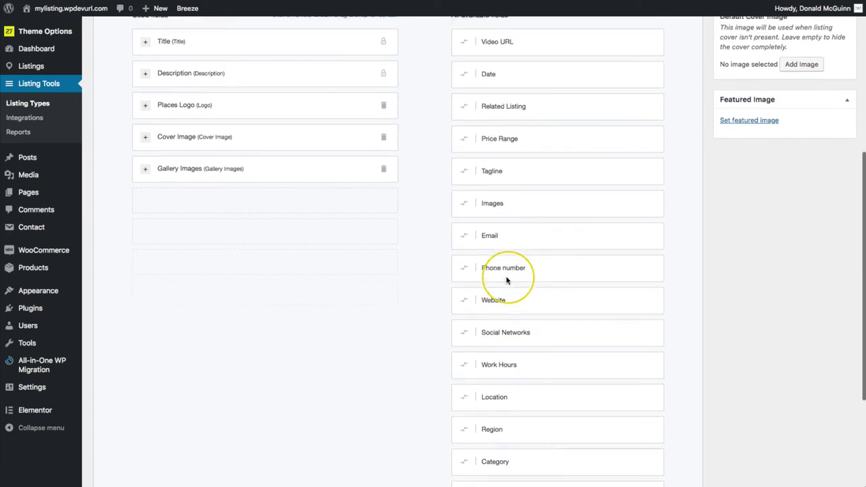
scroll(508, 281, "down", 5)
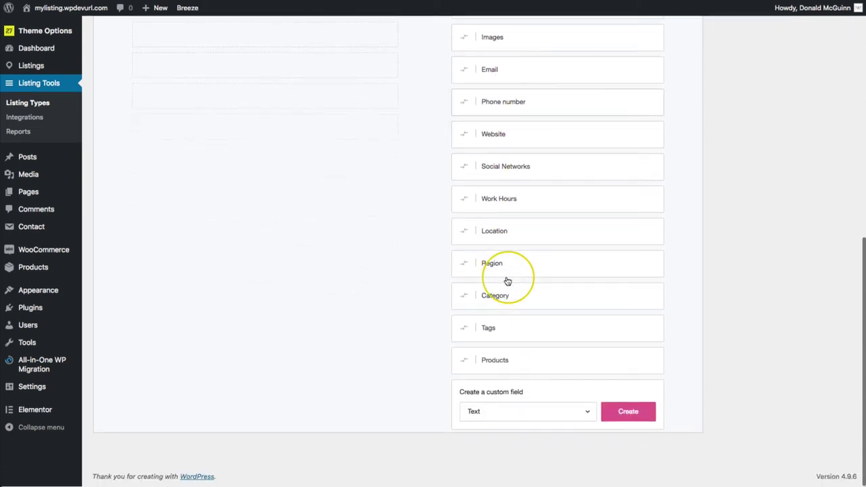
left_click(485, 411)
scroll(485, 411, "down", 5)
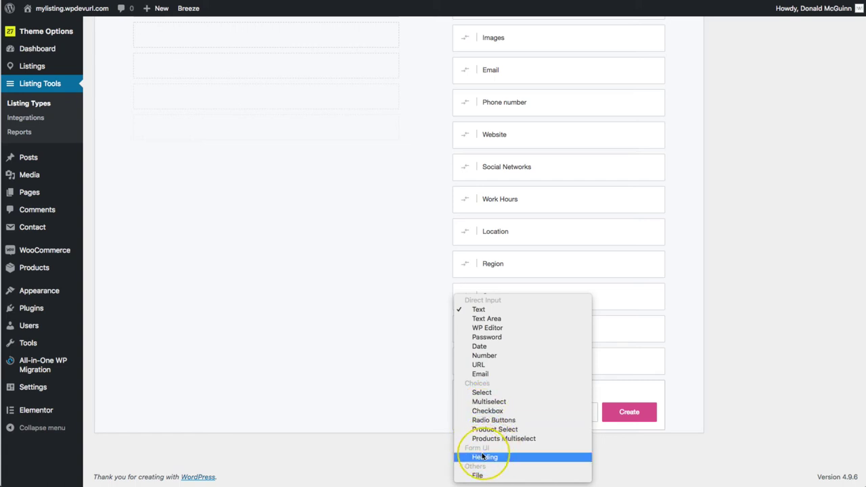
left_click(486, 458)
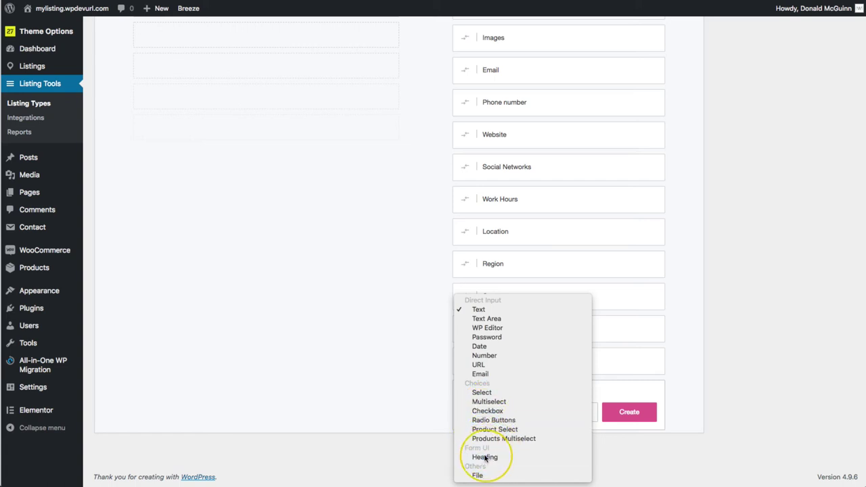
left_click(630, 413)
scroll(403, 383, "up", 5)
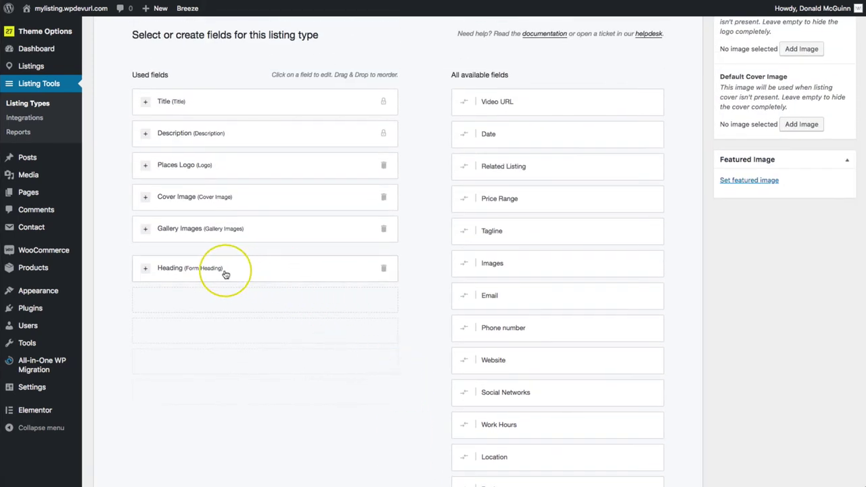
left_click_drag(225, 274, 218, 174)
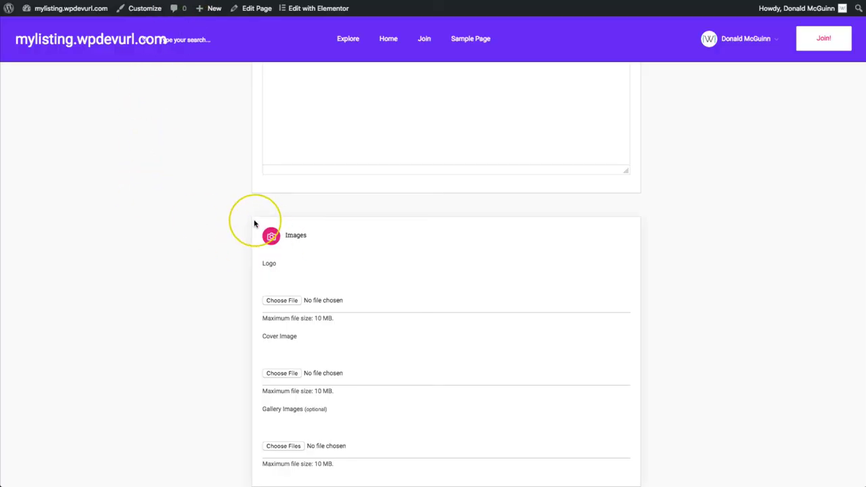
scroll(254, 224, "down", 3)
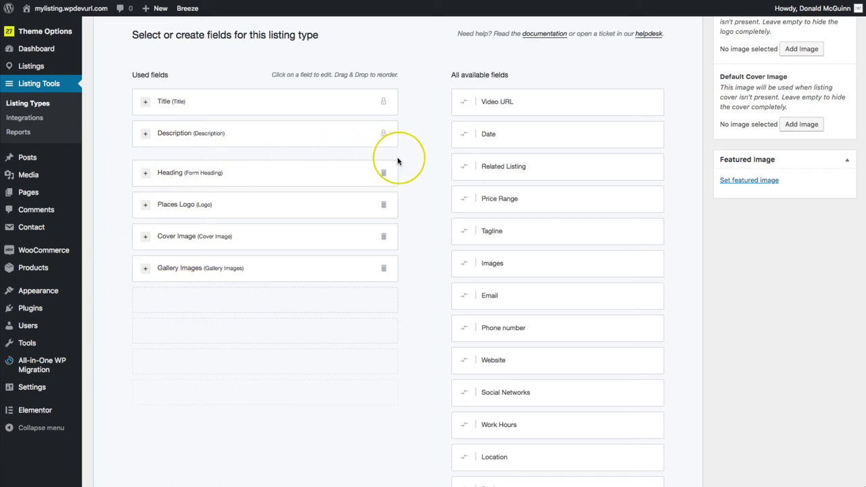
- Add the Social Networks field below Gallery Images and review its label, placeholder, description and visibility settings
scroll(398, 161, "down", 1)
scroll(398, 161, "down", 3)
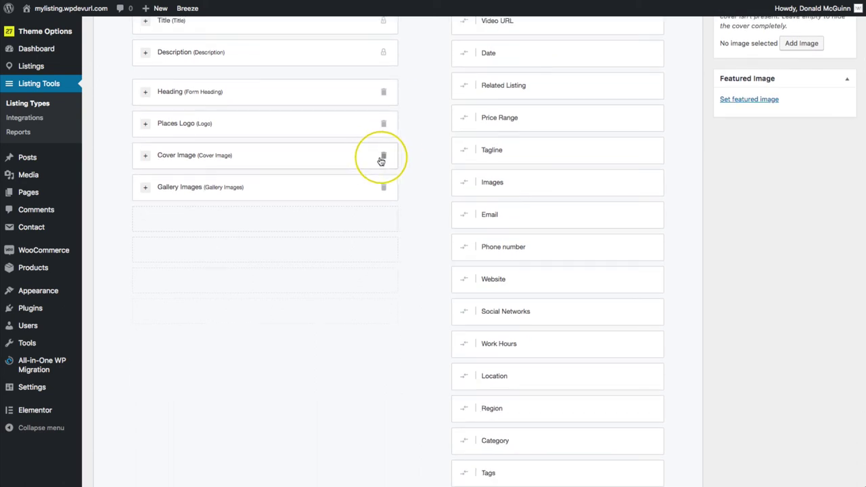
scroll(381, 161, "down", 4)
scroll(381, 161, "down", 1)
scroll(381, 161, "up", 4)
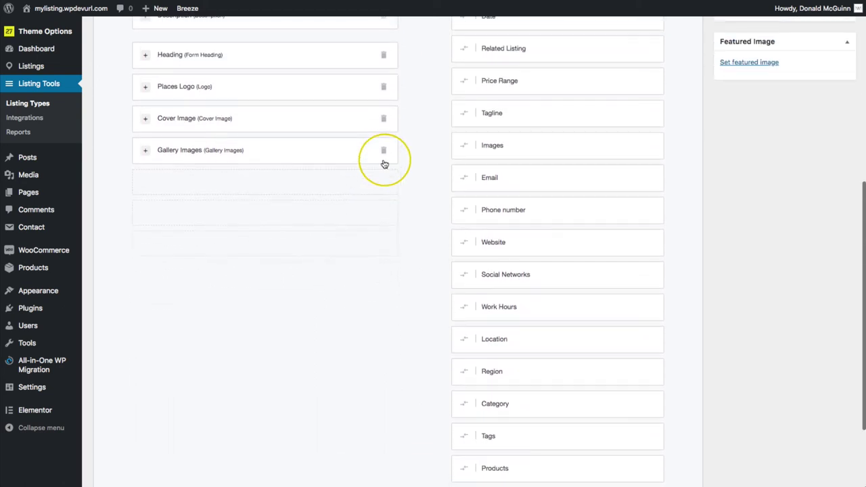
scroll(387, 163, "up", 1)
scroll(339, 311, "up", 1)
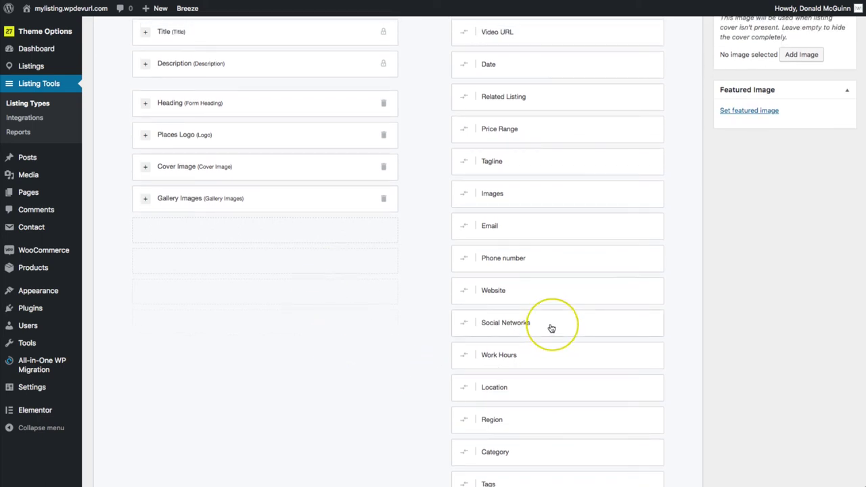
left_click_drag(552, 328, 250, 241)
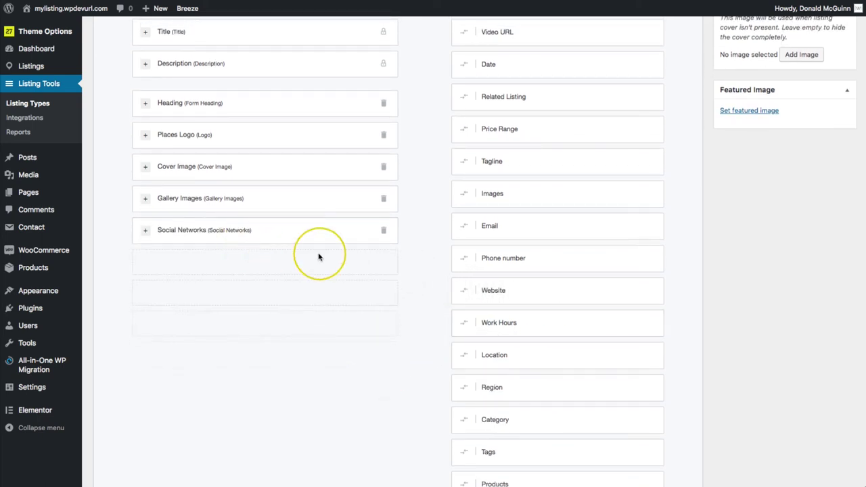
left_click(312, 230)
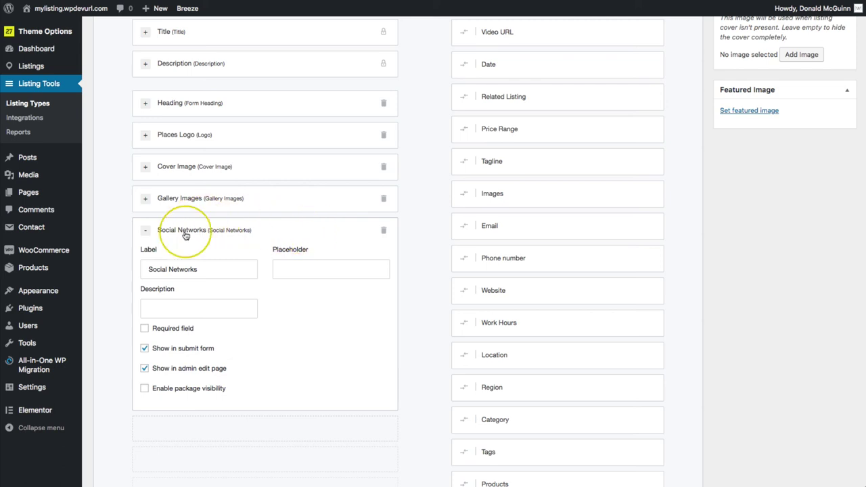
left_click_drag(142, 269, 201, 269)
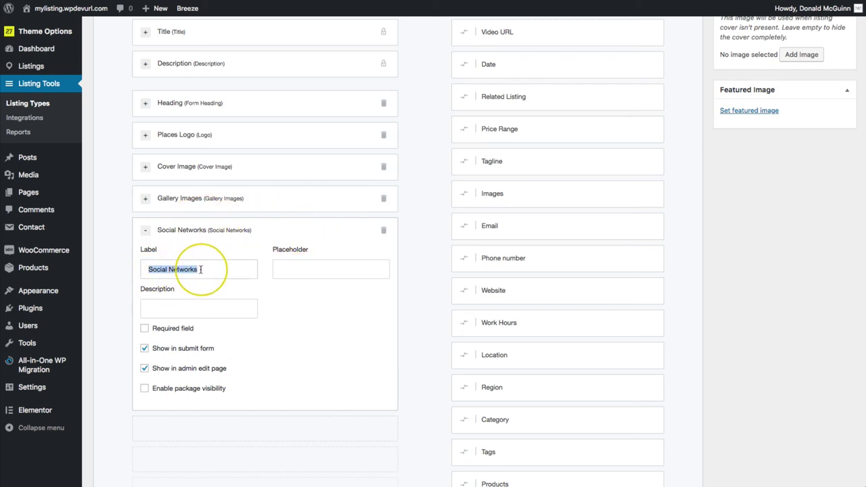
left_click(315, 268)
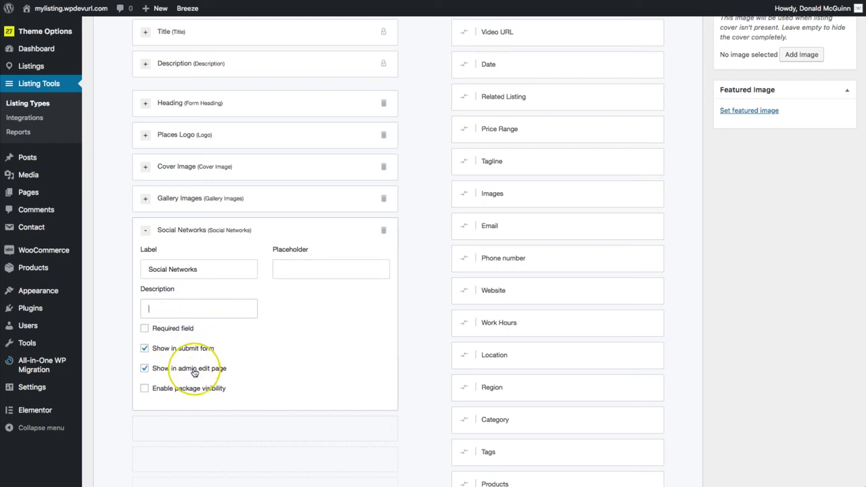
left_click(287, 230)
- Add the Work Hours field to the used fields, directly below Social Networks
scroll(484, 325, "down", 3)
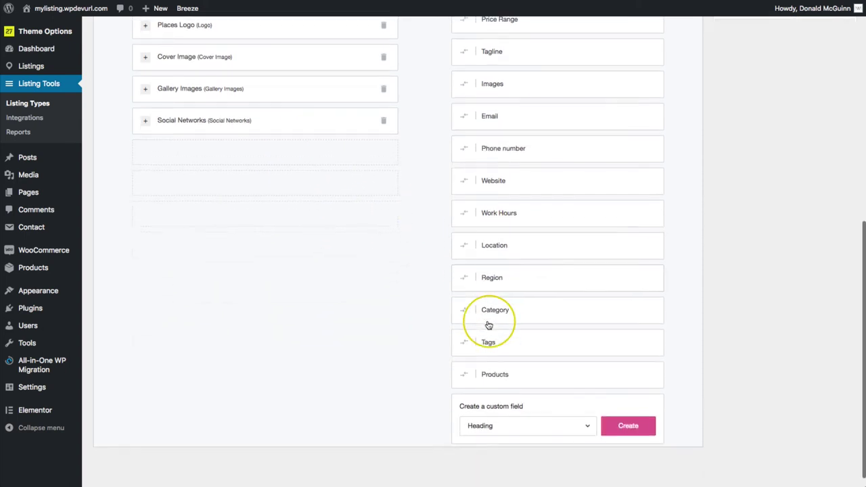
scroll(489, 326, "up", 2)
left_click_drag(501, 278, 199, 219)
- Create another Heading custom field below Work Hours and label it "Custom Fields"
scroll(581, 217, "up", 4)
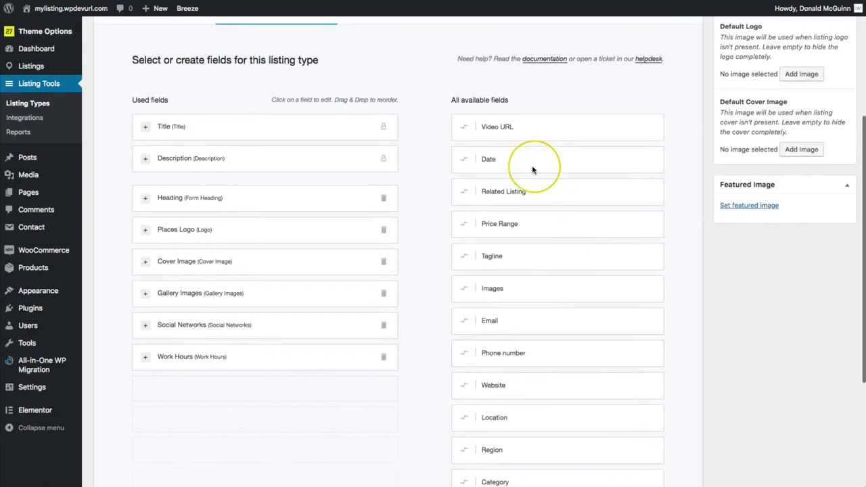
scroll(533, 170, "down", 5)
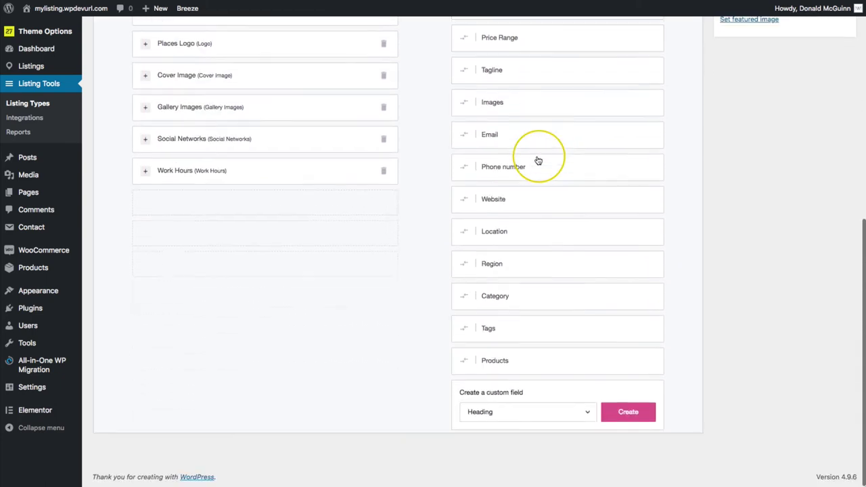
left_click(497, 413)
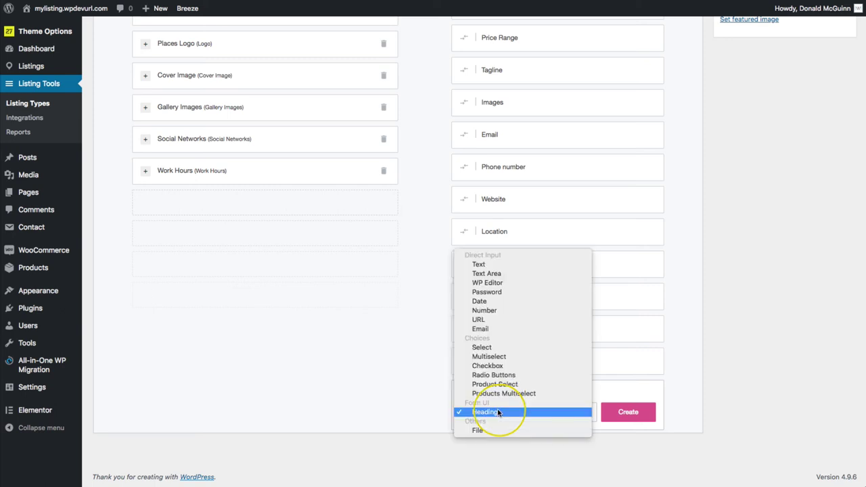
left_click(499, 413)
left_click(622, 411)
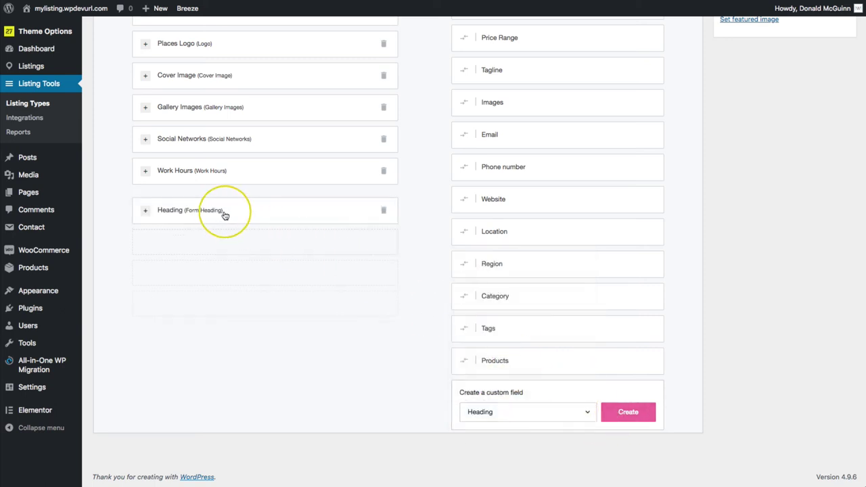
left_click(222, 212)
double_click(208, 253)
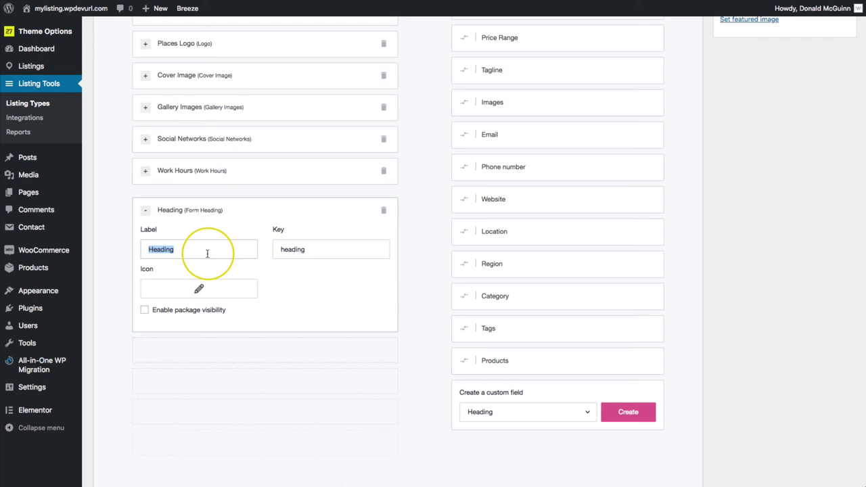
type("Custom Fields")
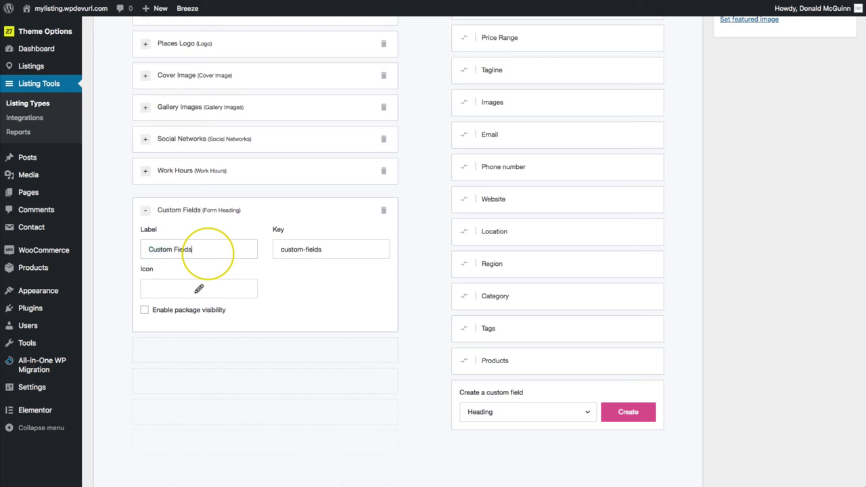
left_click(213, 214)
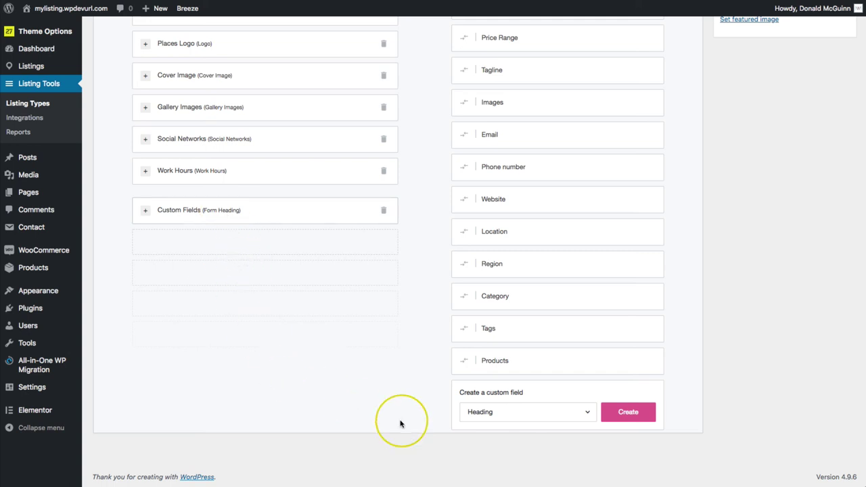
- Create a Text Area custom field below the Custom Fields heading and label it "Coupon Offer"
left_click(480, 413)
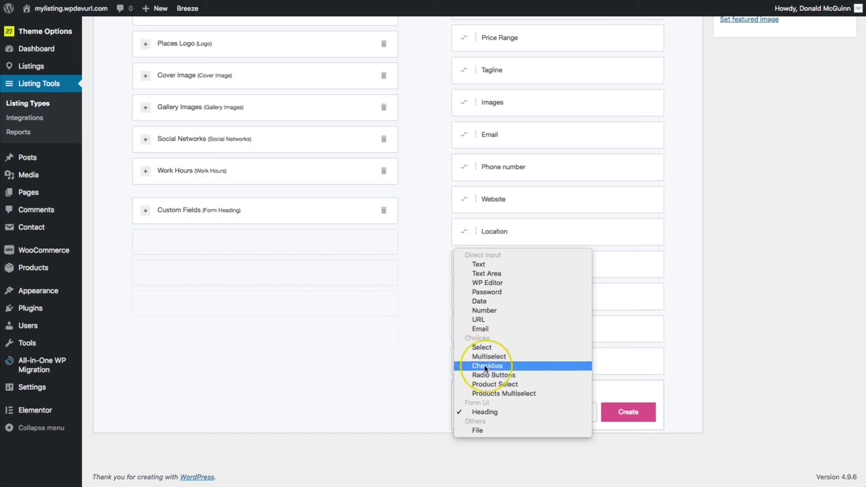
left_click(483, 274)
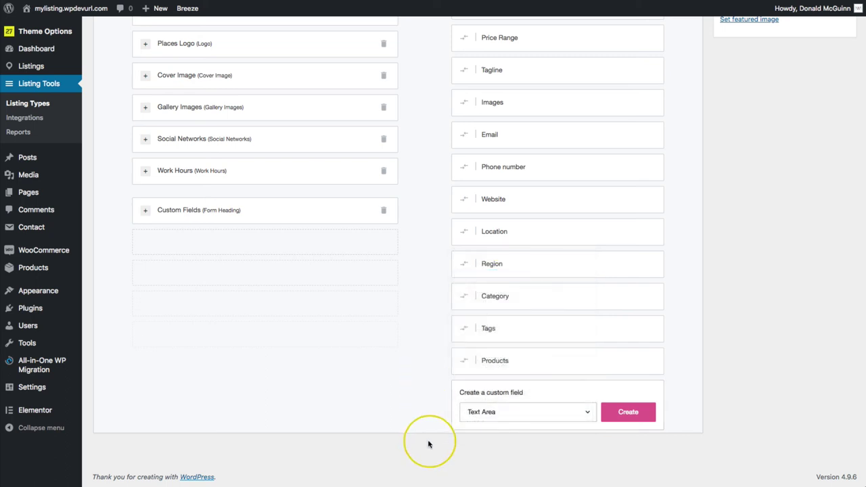
left_click(628, 412)
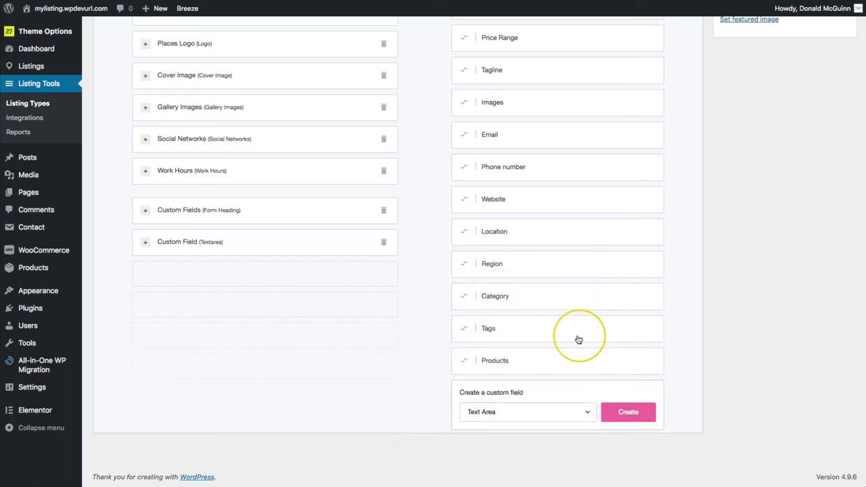
left_click(256, 248)
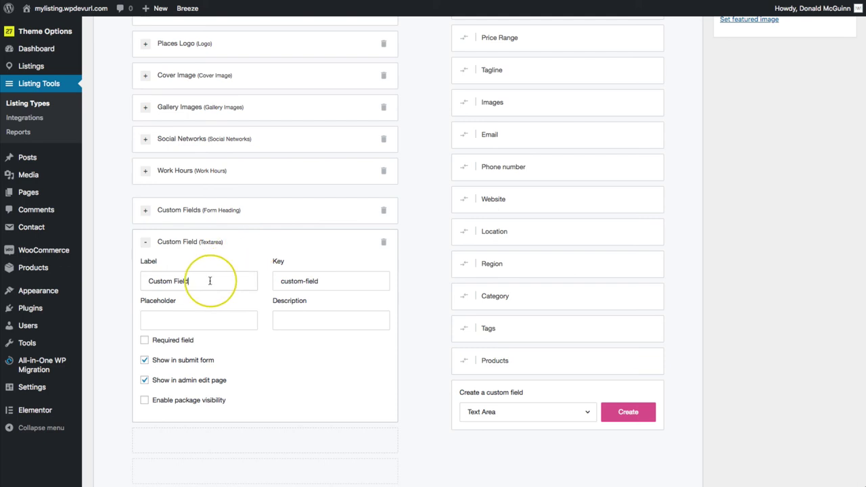
left_click_drag(209, 281, 126, 281)
type("Coupon")
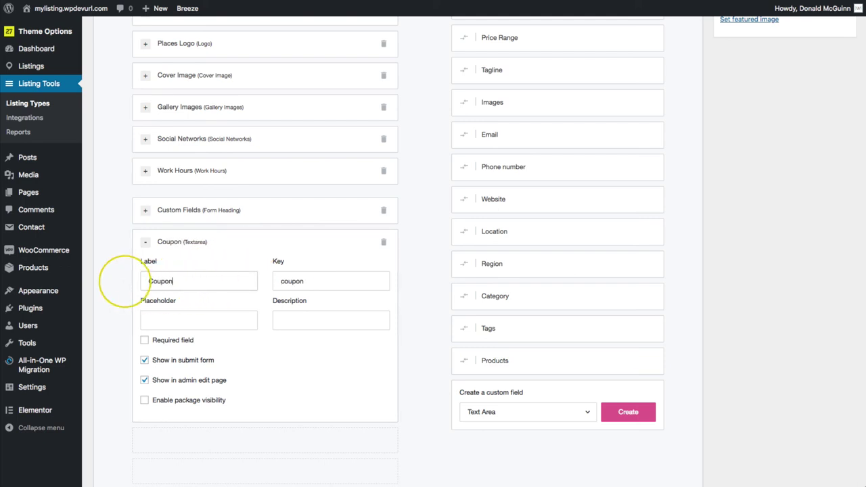
type(" Offer")
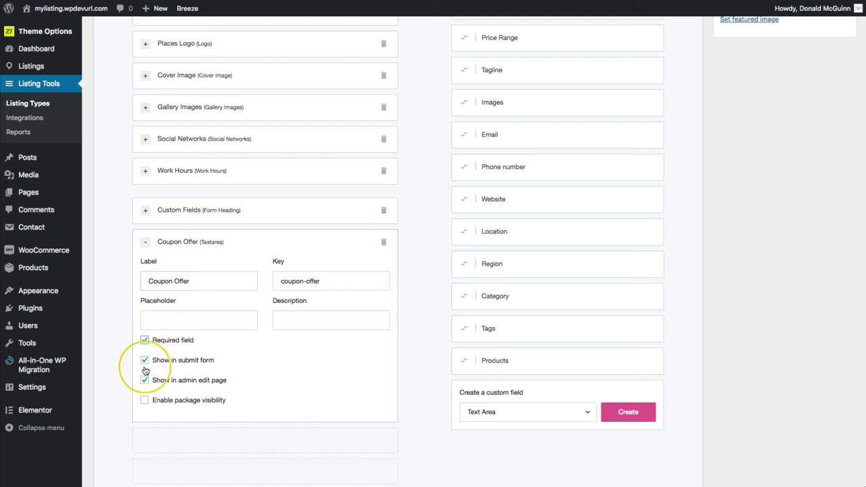
- Make the Coupon Offer field required and save the Places listing type
left_click(144, 341)
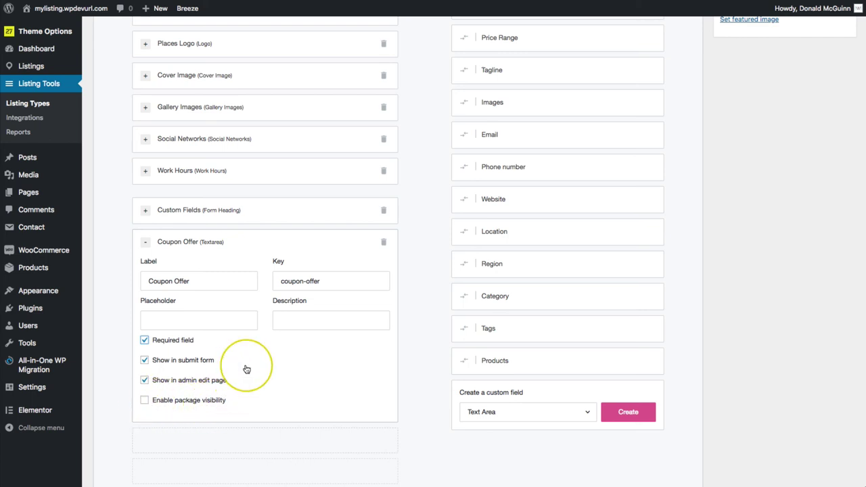
left_click(250, 244)
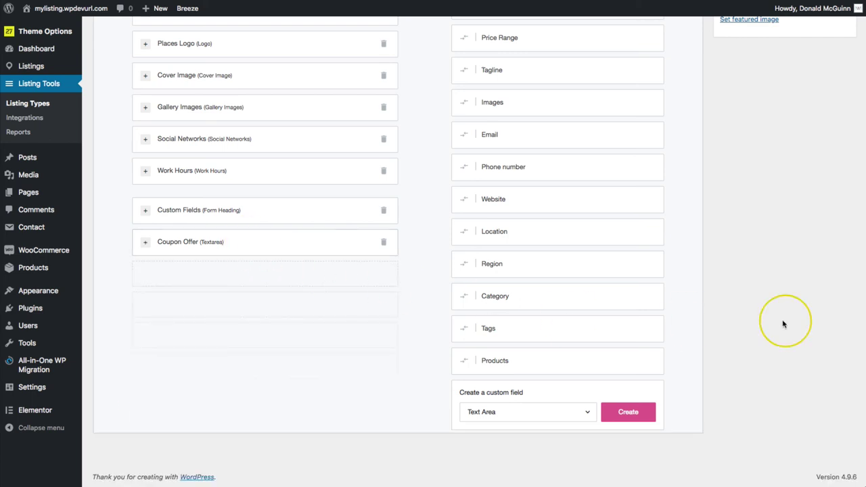
scroll(847, 314, "up", 6)
left_click(833, 180)
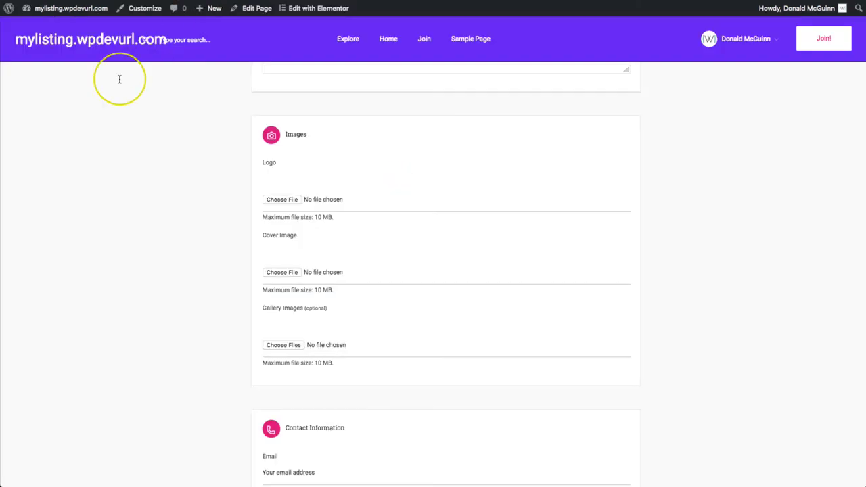
- Reopen the add-listing form through Join with the Basic Package and check its sections down to Custom Fields
scroll(140, 159, "up", 6)
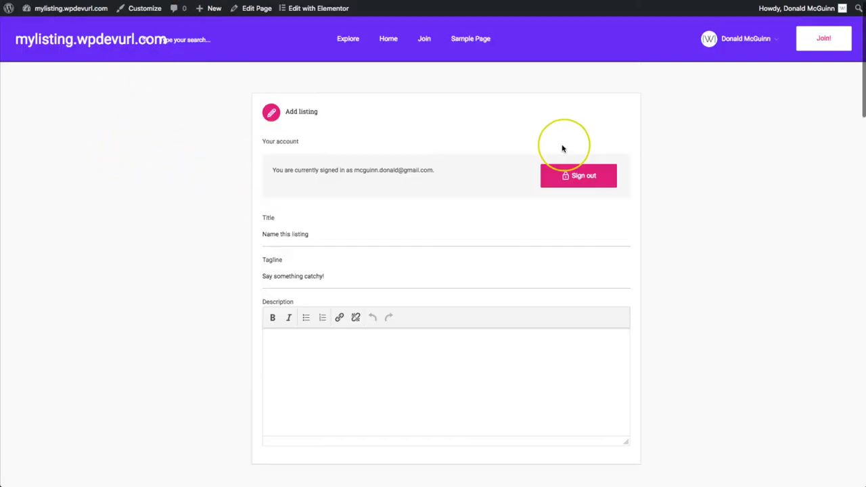
left_click(819, 39)
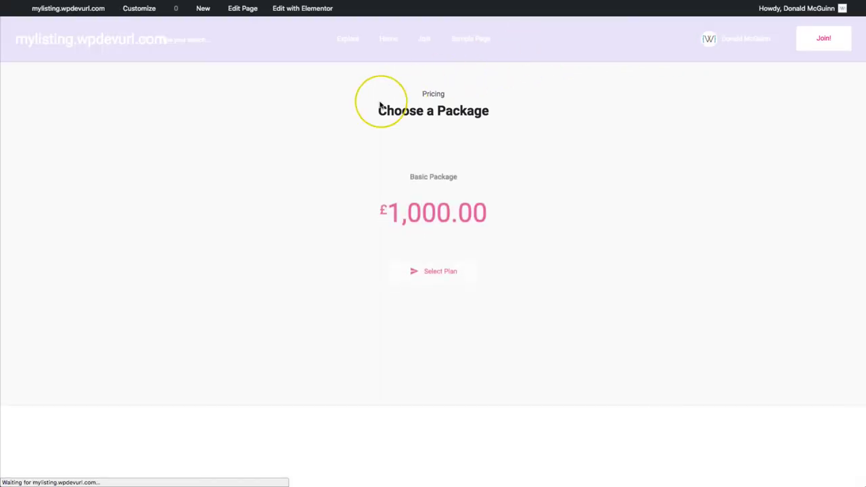
left_click(439, 269)
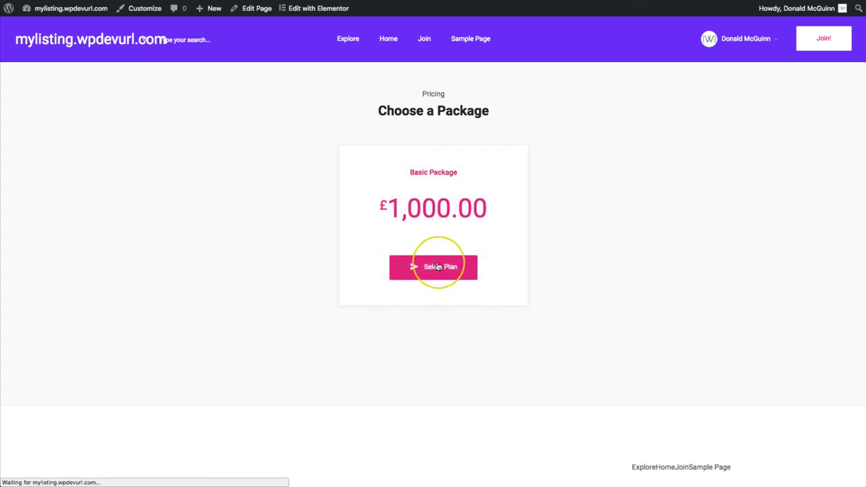
scroll(175, 197, "down", 5)
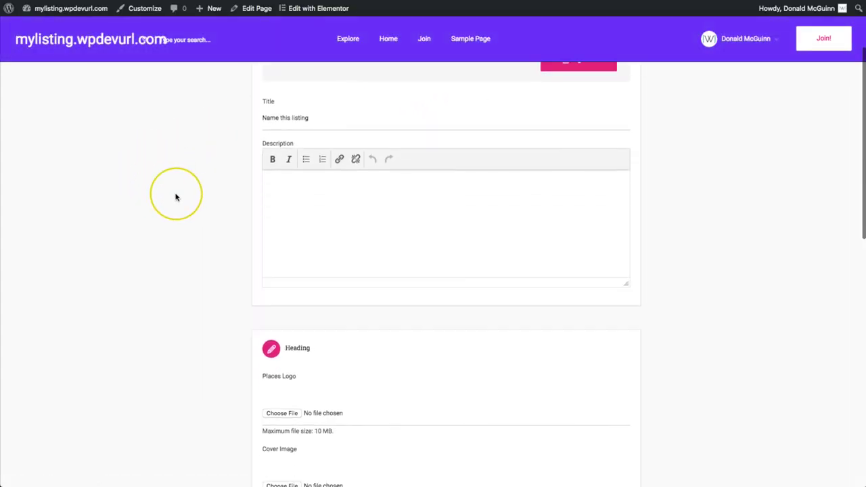
scroll(175, 197, "down", 10)
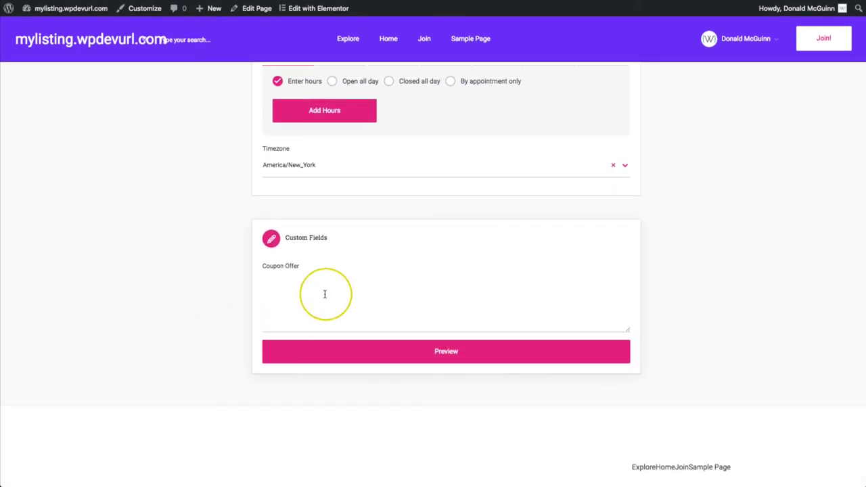
- Enter the sample text "We offer 10% off each new client when coming from" in the form's Coupon Offer field
left_click(325, 292)
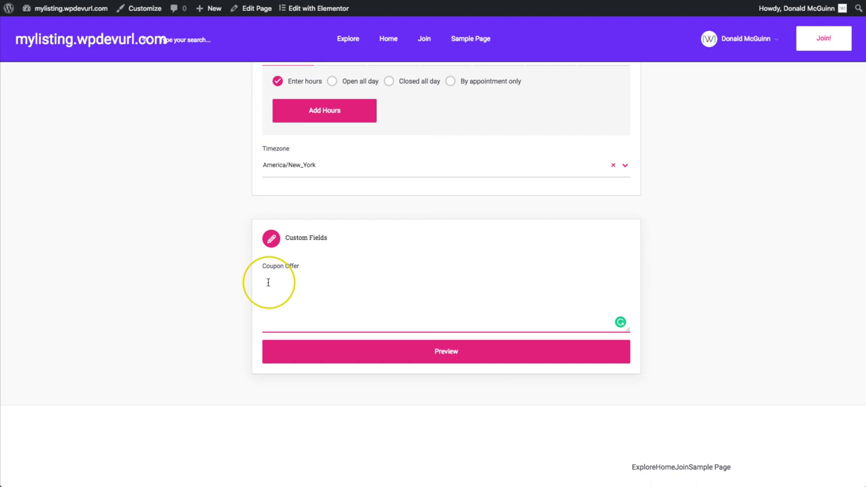
type("We offer 10% off each new client whe")
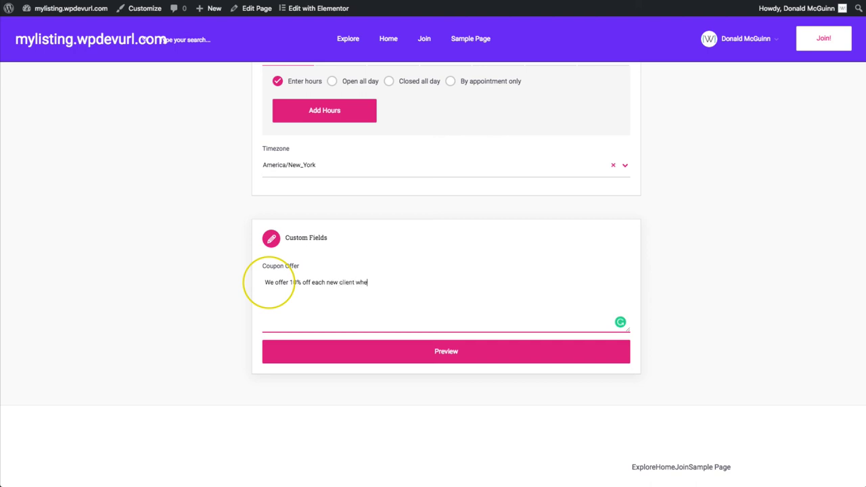
type("n coming from")
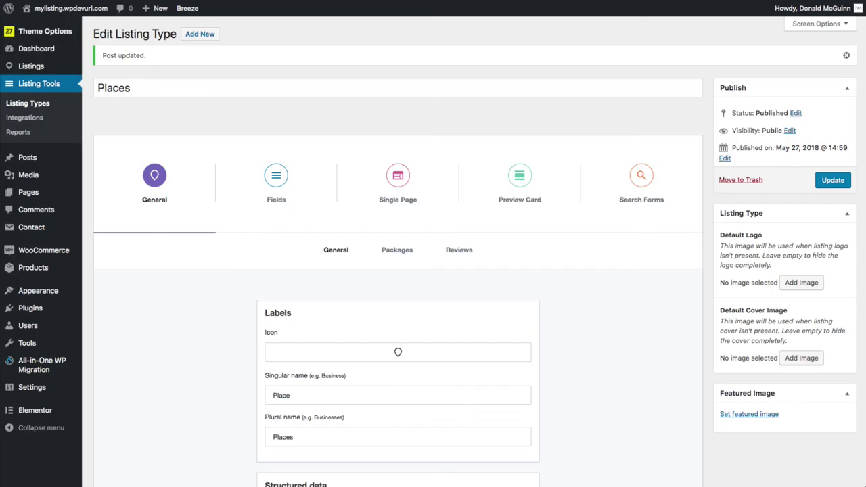
- Review the used and available fields of the Places listing type, including the custom field creation option
left_click(253, 195)
scroll(225, 214, "down", 6)
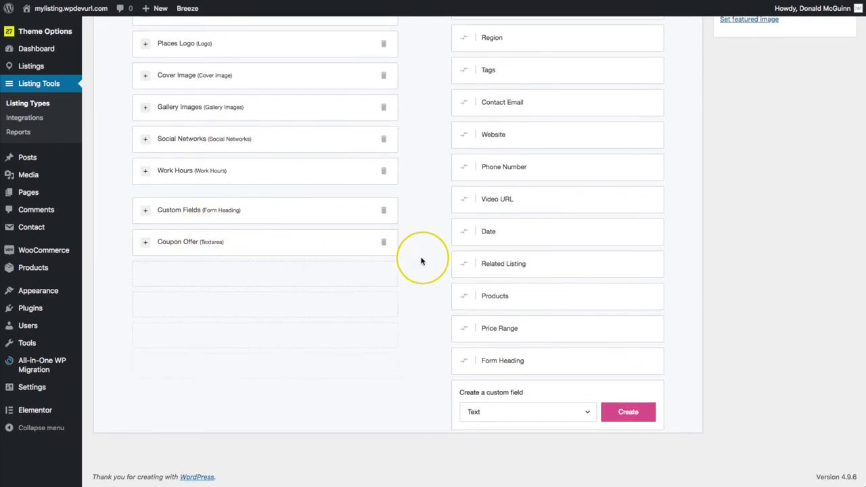
scroll(421, 261, "up", 6)
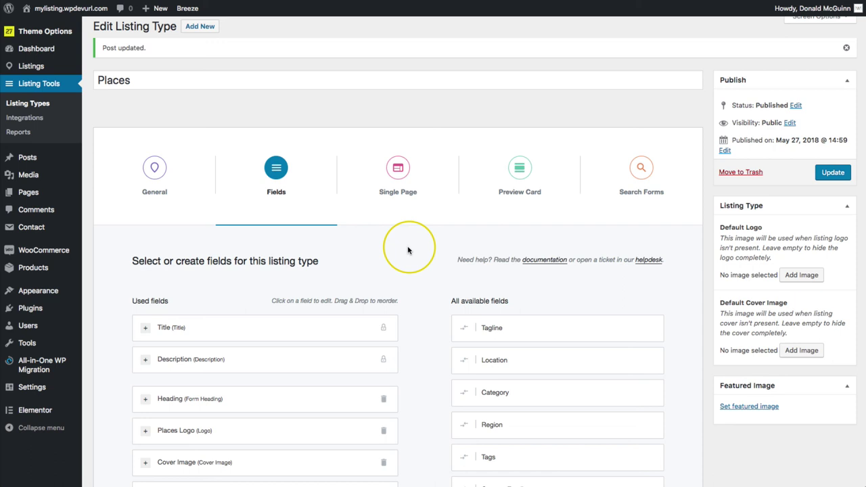
scroll(408, 250, "down", 10)
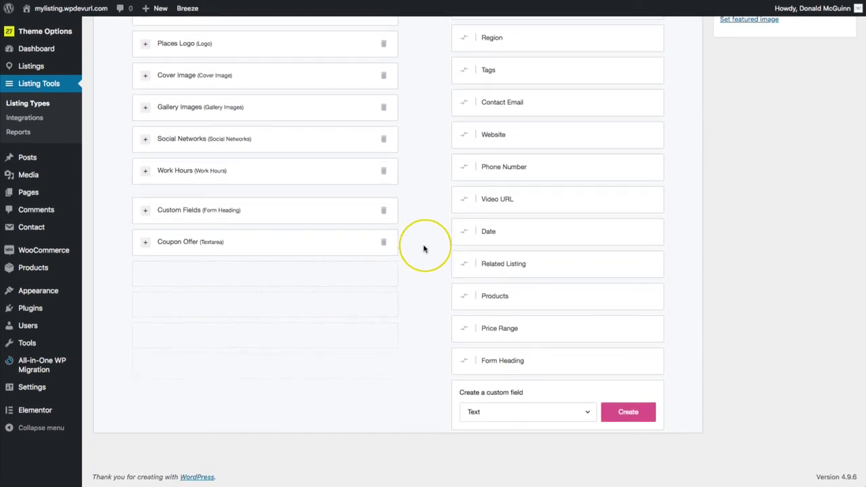
scroll(423, 249, "up", 10)
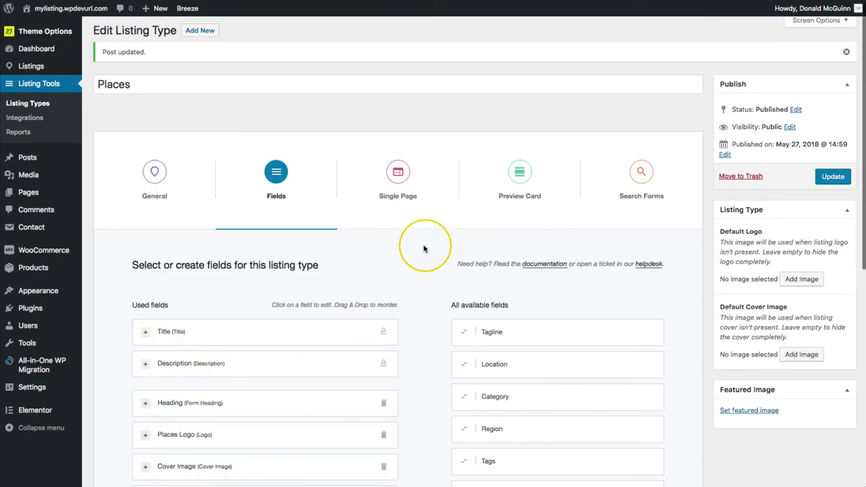
mouse_move(325, 474)
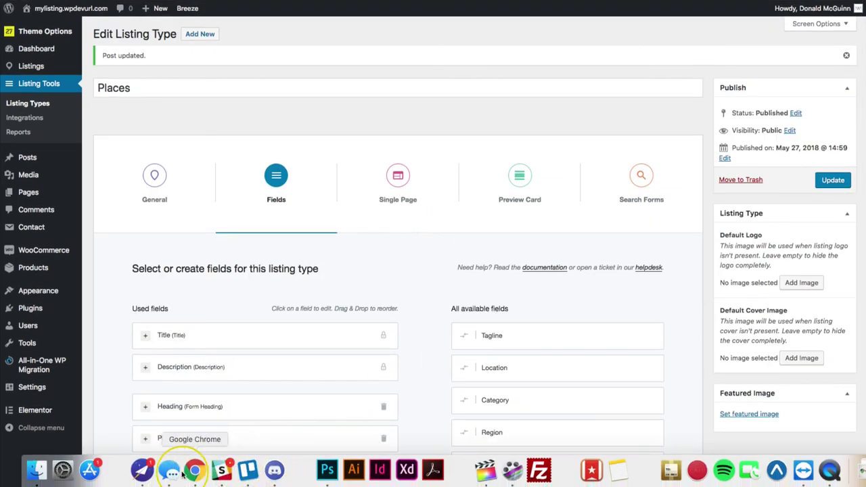